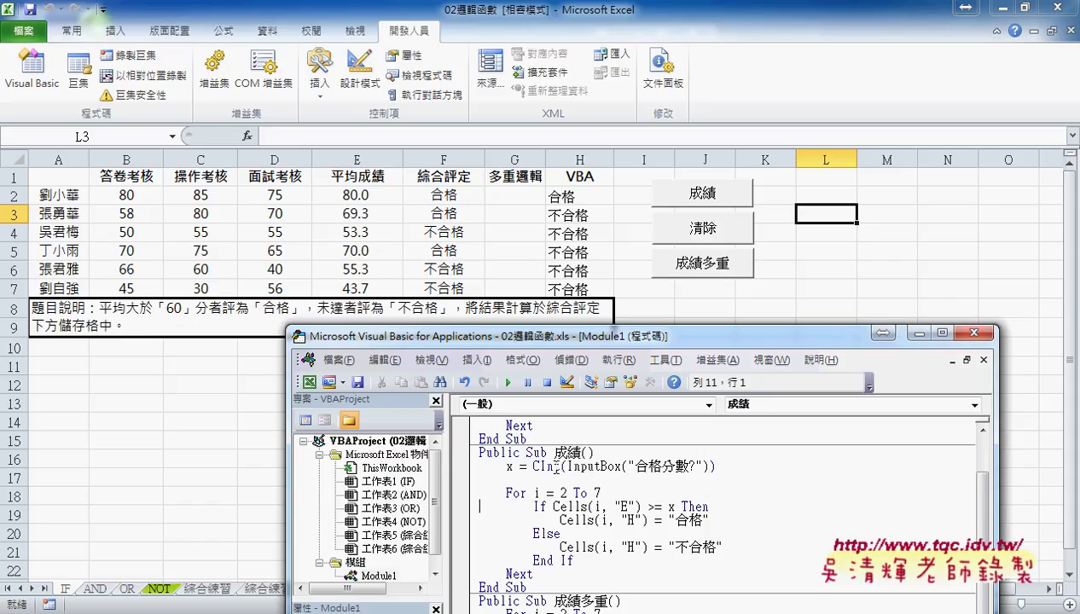
Highlight x, CInt and the InputBox call on the 成績 macro's prompt line.
{"action": "left_click_drag", "start_coordinate": [516, 466], "coordinate": [504, 467]}
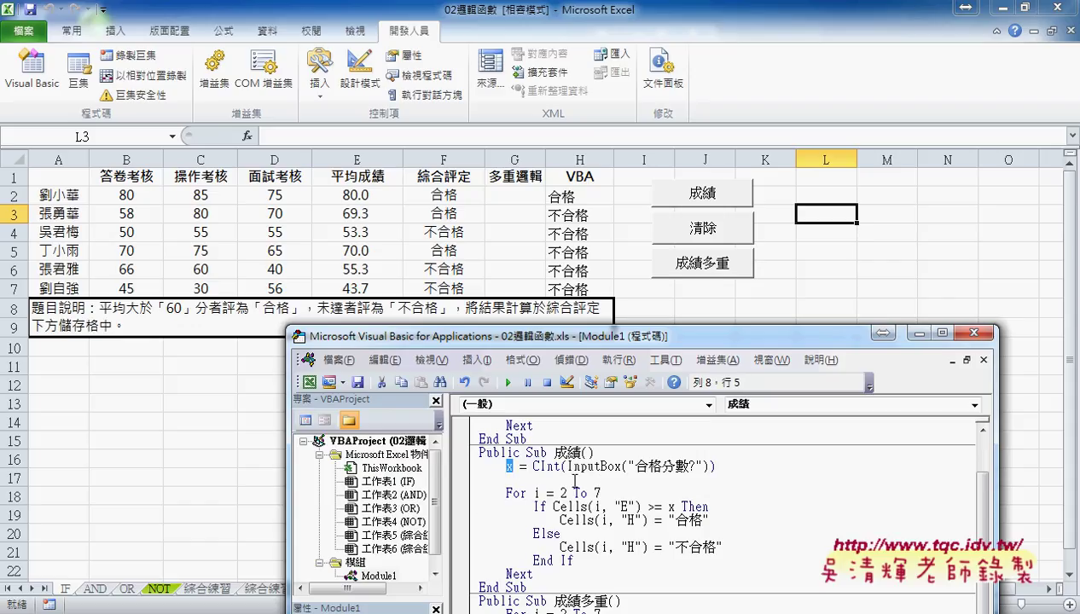
{"action": "left_click_drag", "start_coordinate": [567, 466], "coordinate": [622, 466]}
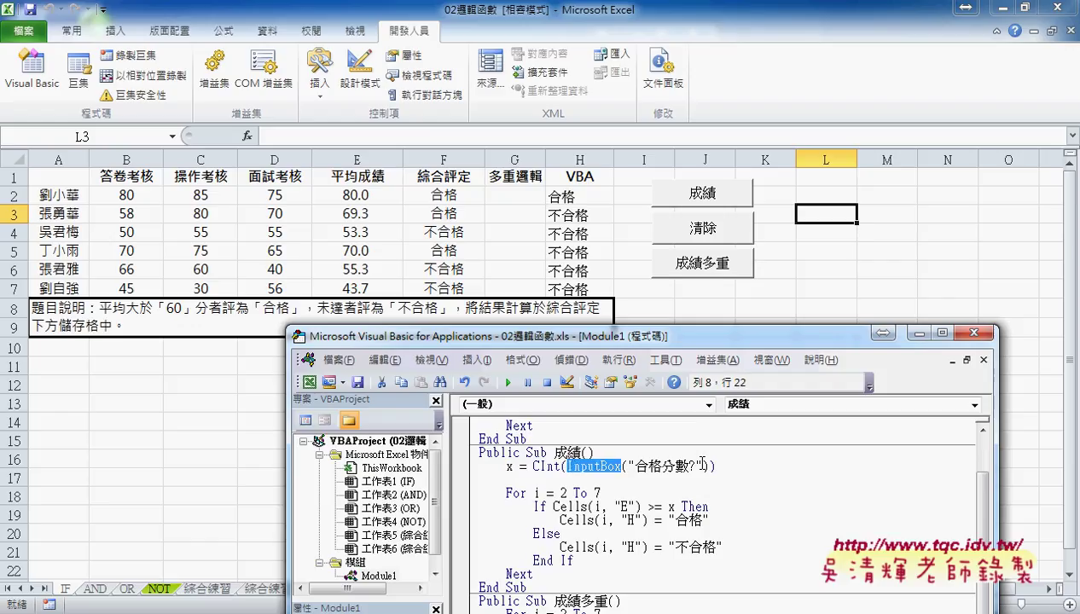
{"action": "left_click_drag", "start_coordinate": [531, 466], "coordinate": [560, 469]}
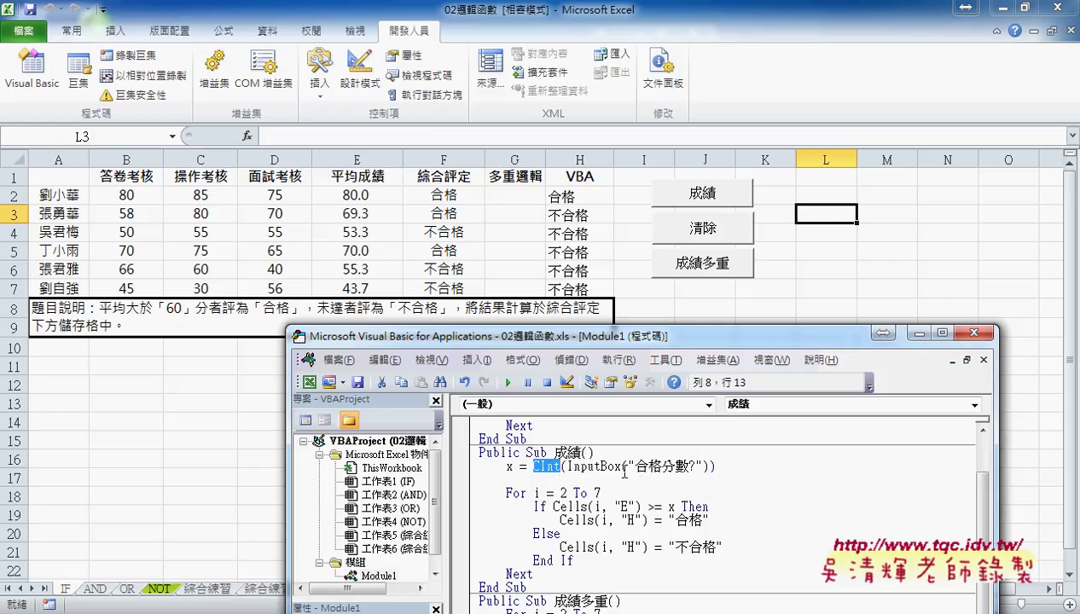
{"action": "left_click_drag", "start_coordinate": [566, 466], "coordinate": [710, 466]}
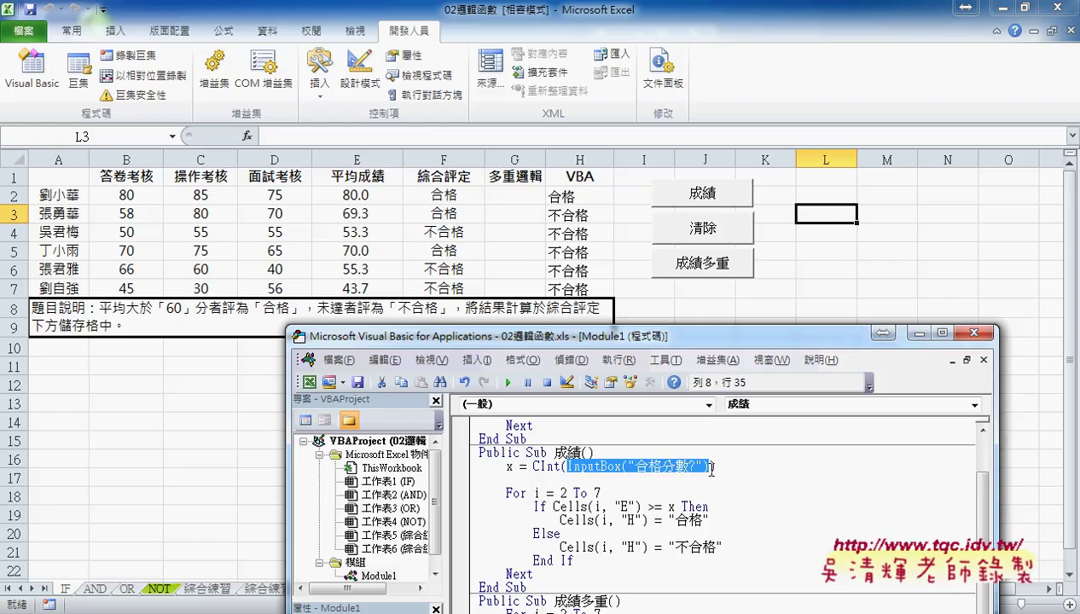
{"action": "left_click", "coordinate": [510, 466]}
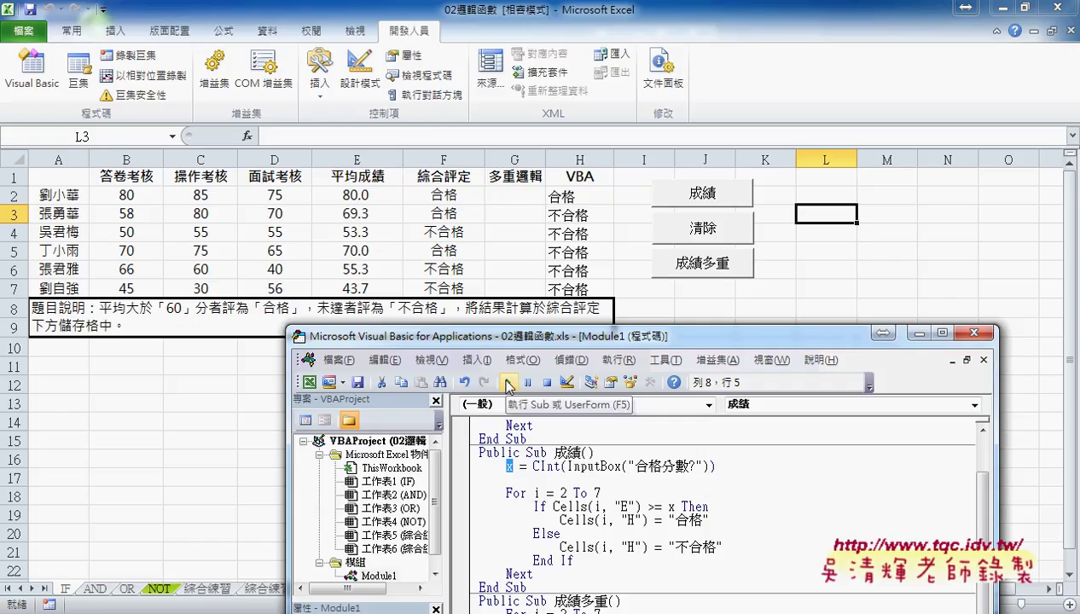
Run the 成績 macro and answer the 合格分數? prompt with 80, replacing 八十分.
{"action": "left_click", "coordinate": [510, 386]}
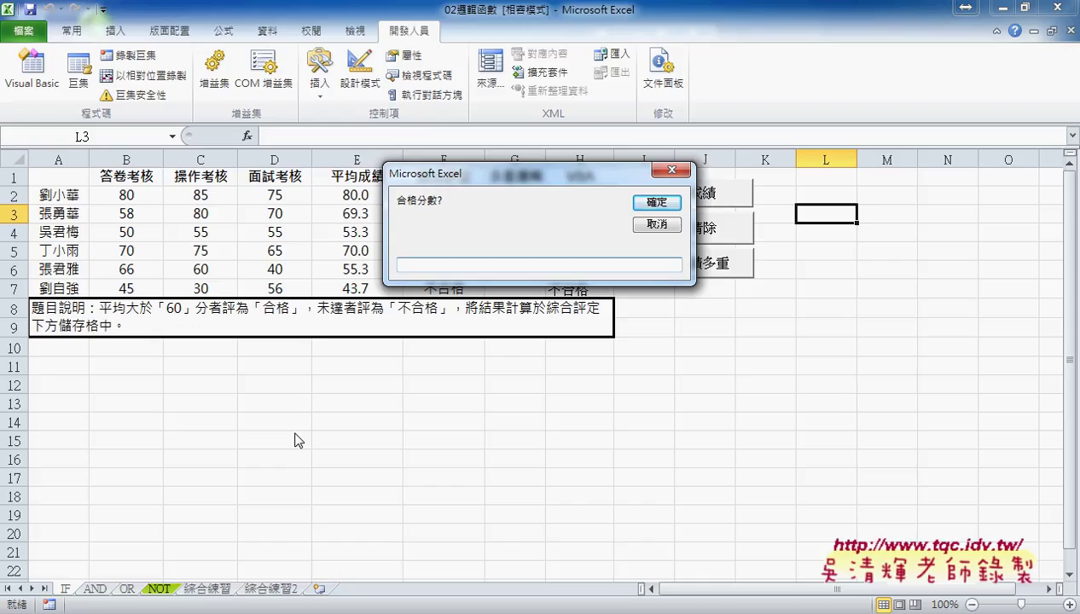
{"action": "type", "text": "八ㄏ"}
{"action": "type", "text": "十"}
{"action": "type", "text": "分"}
{"action": "double_click", "coordinate": [423, 263]}
{"action": "type", "text": "80"}
Confirm the pass score of 80 and move the VBA editor window up and left.
{"action": "left_click", "coordinate": [653, 203]}
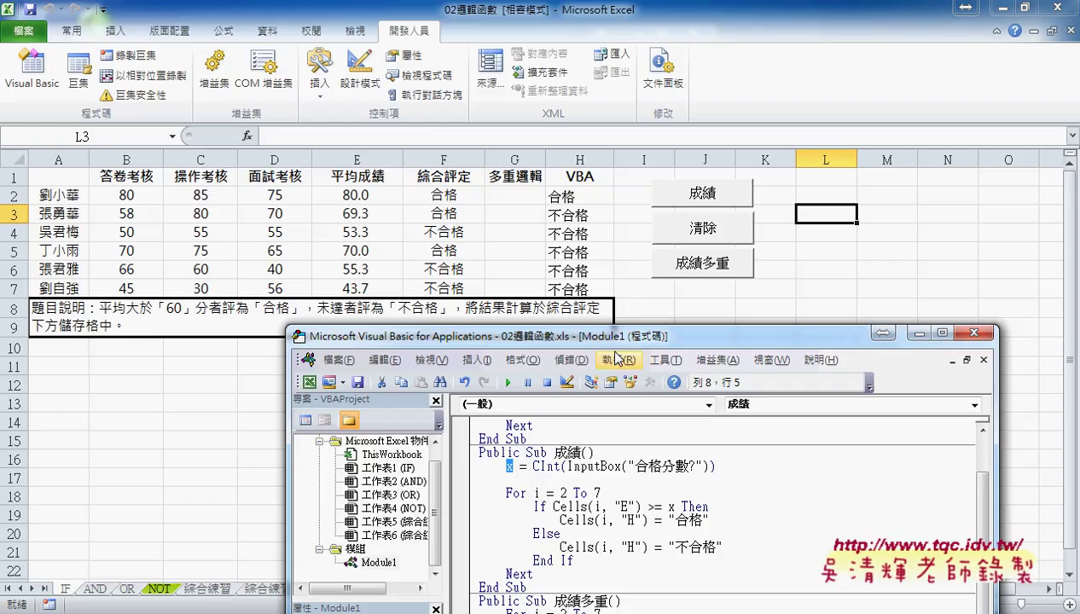
{"action": "left_click_drag", "start_coordinate": [613, 341], "coordinate": [578, 232]}
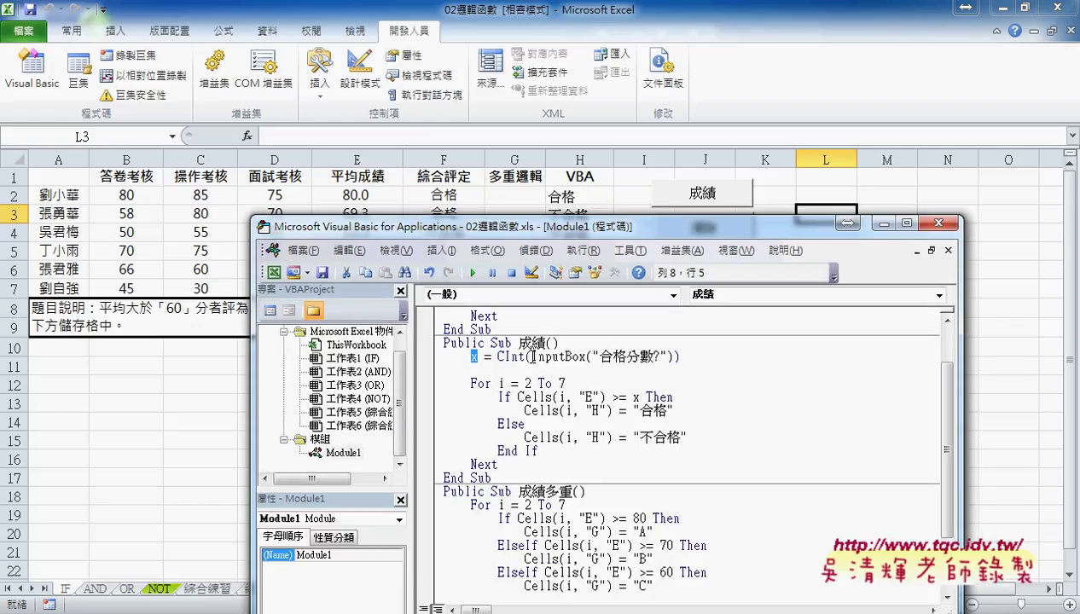
{"action": "left_click_drag", "start_coordinate": [529, 355], "coordinate": [586, 356]}
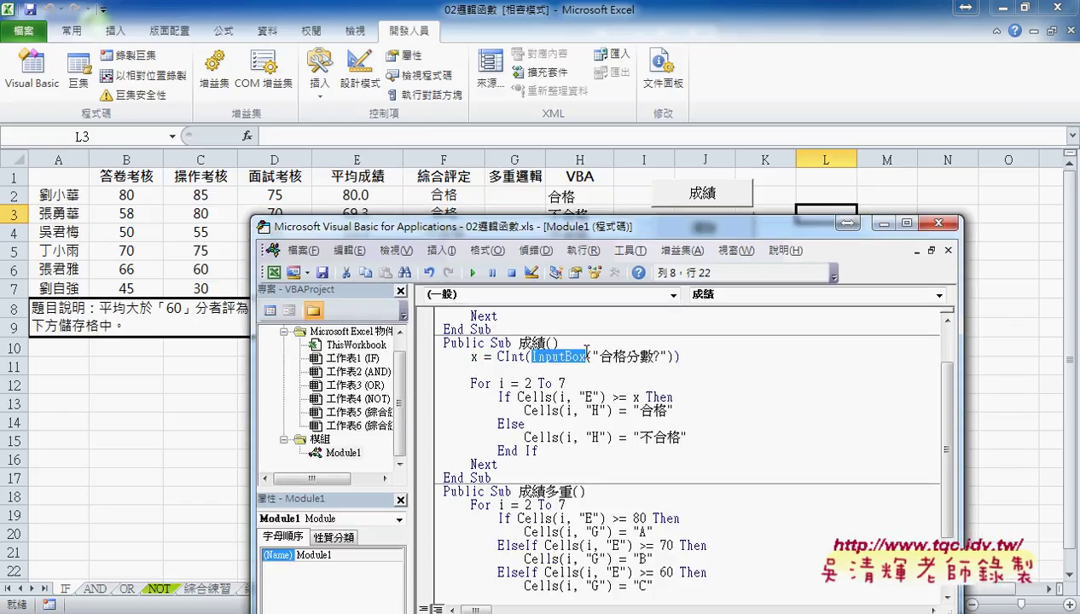
Prefix InputBox with application. on the CInt line.
{"action": "left_click", "coordinate": [529, 356]}
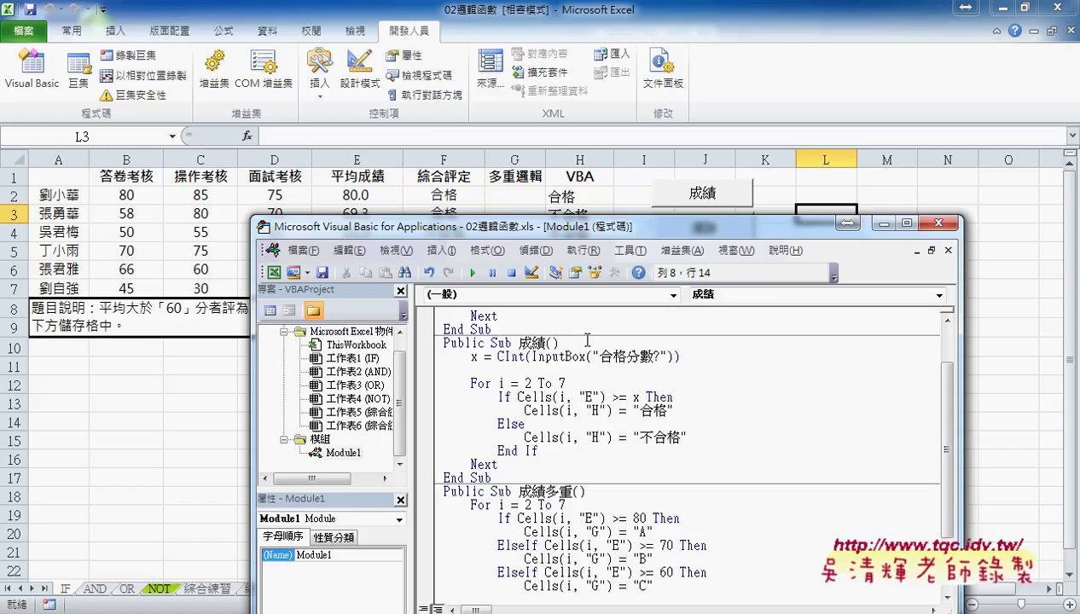
{"action": "type", "text": "y"}
{"action": "key", "text": "BackSpace"}
{"action": "type", "text": "a"}
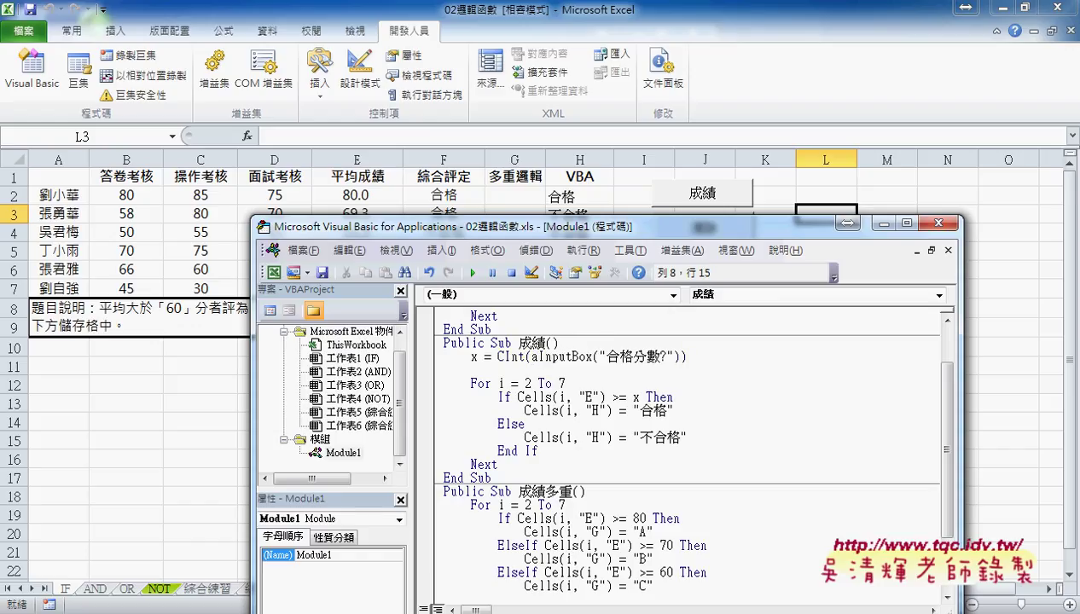
{"action": "type", "text": "ppli"}
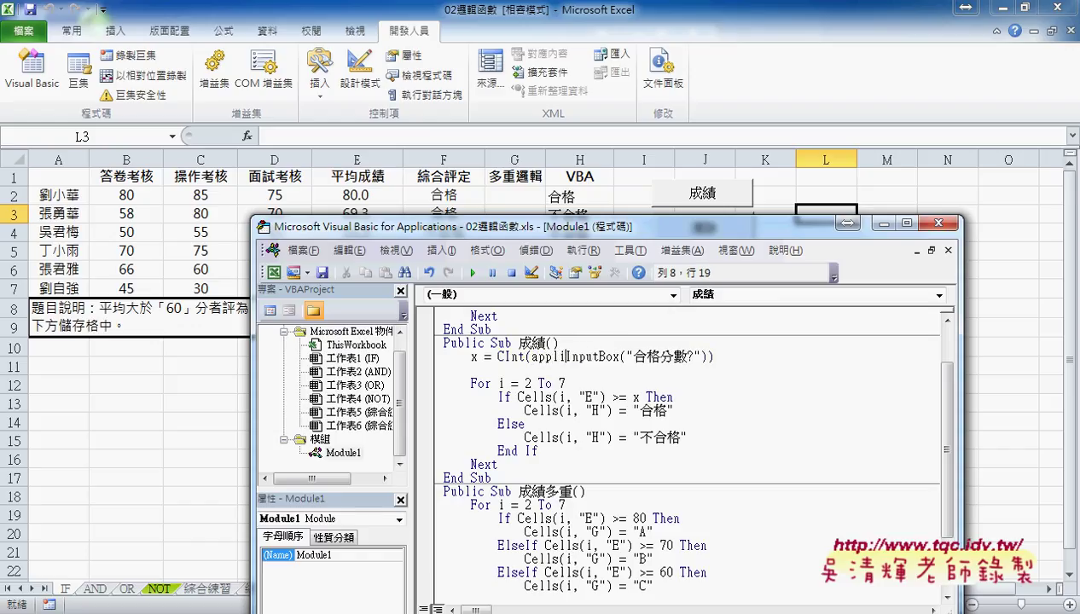
{"action": "type", "text": "catio"}
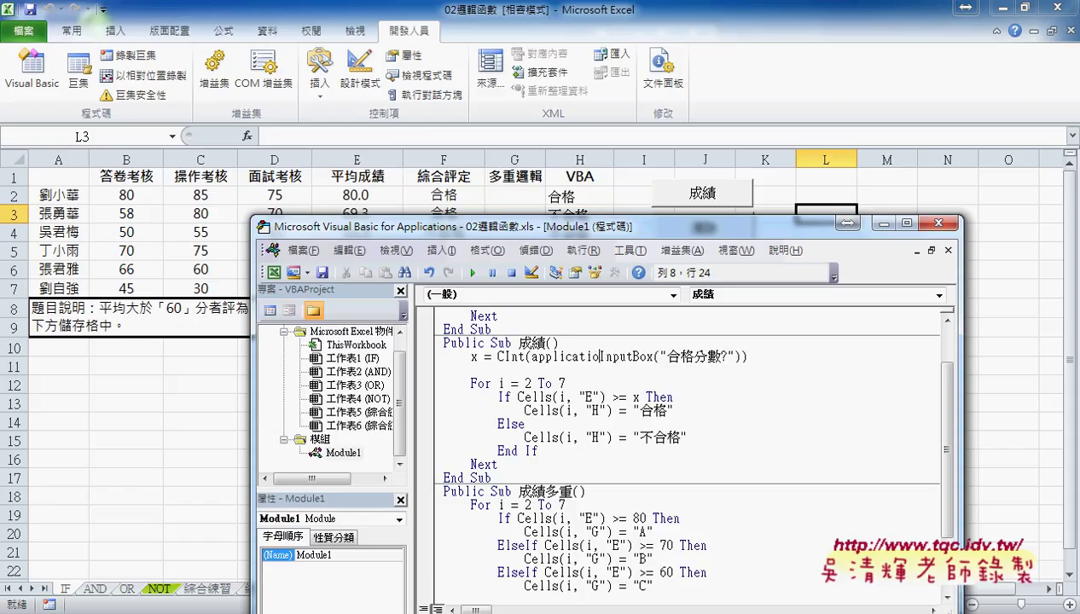
{"action": "type", "text": "n."}
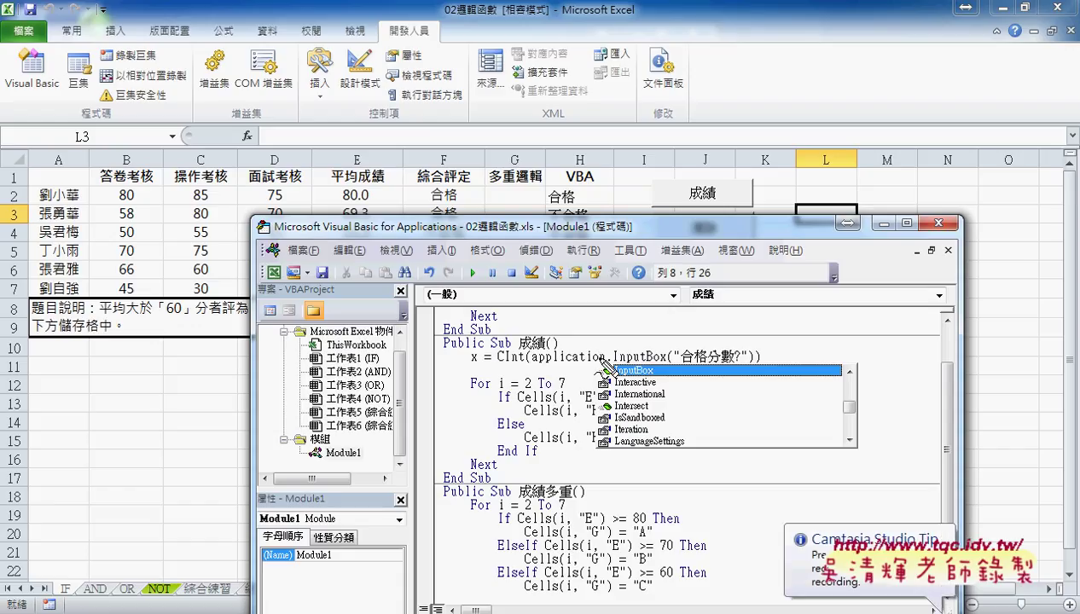
Mark up application and InputBox with the pen, then delete CInt( from the line.
{"action": "left_click_drag", "start_coordinate": [538, 365], "coordinate": [604, 365]}
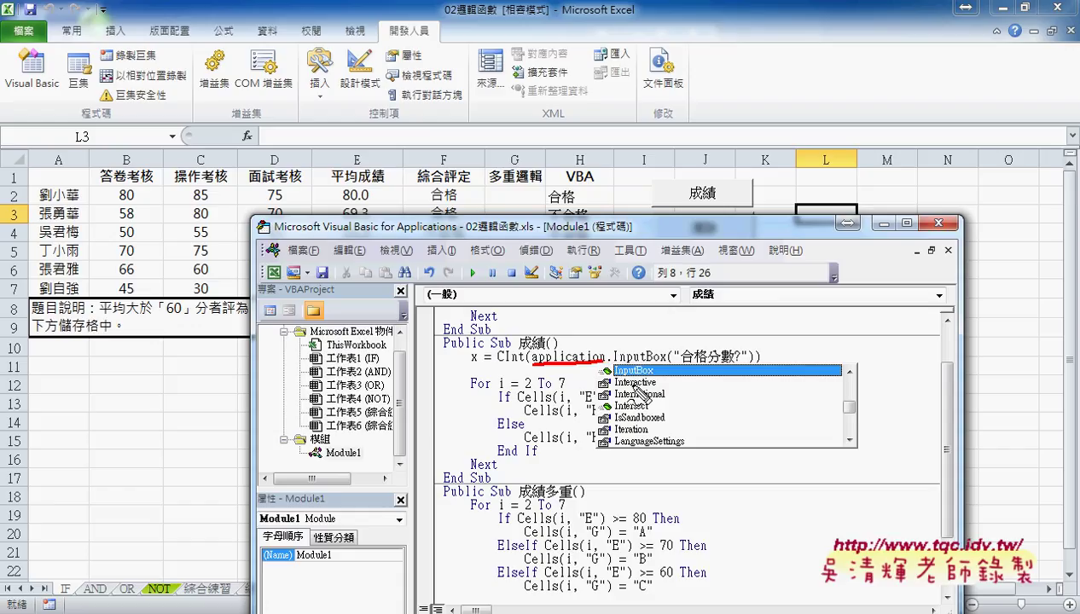
{"action": "left_click_drag", "start_coordinate": [678, 368], "coordinate": [607, 381]}
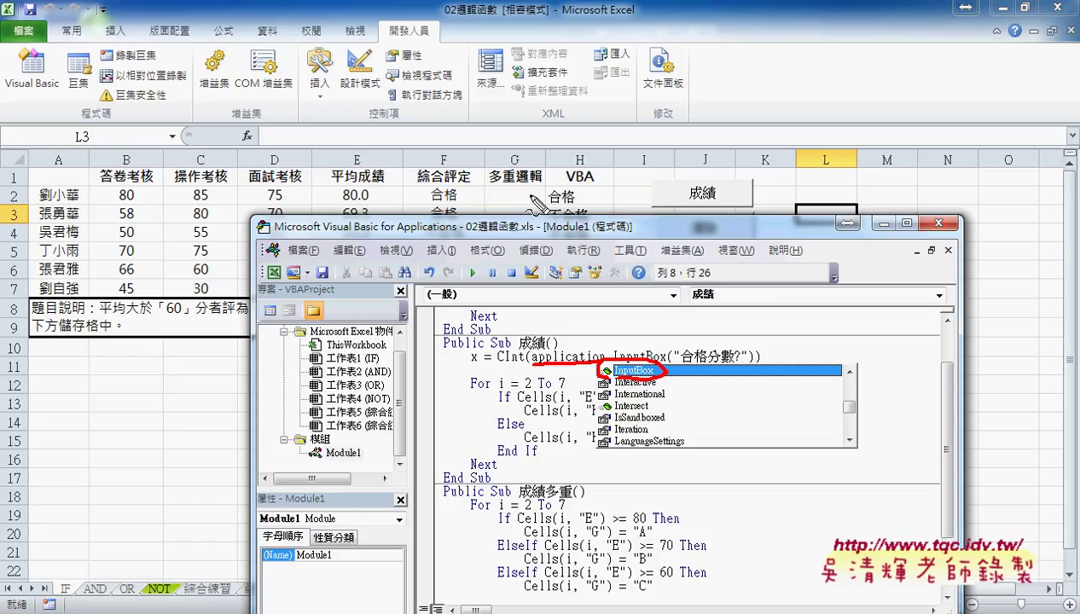
{"action": "key", "text": "Escape"}
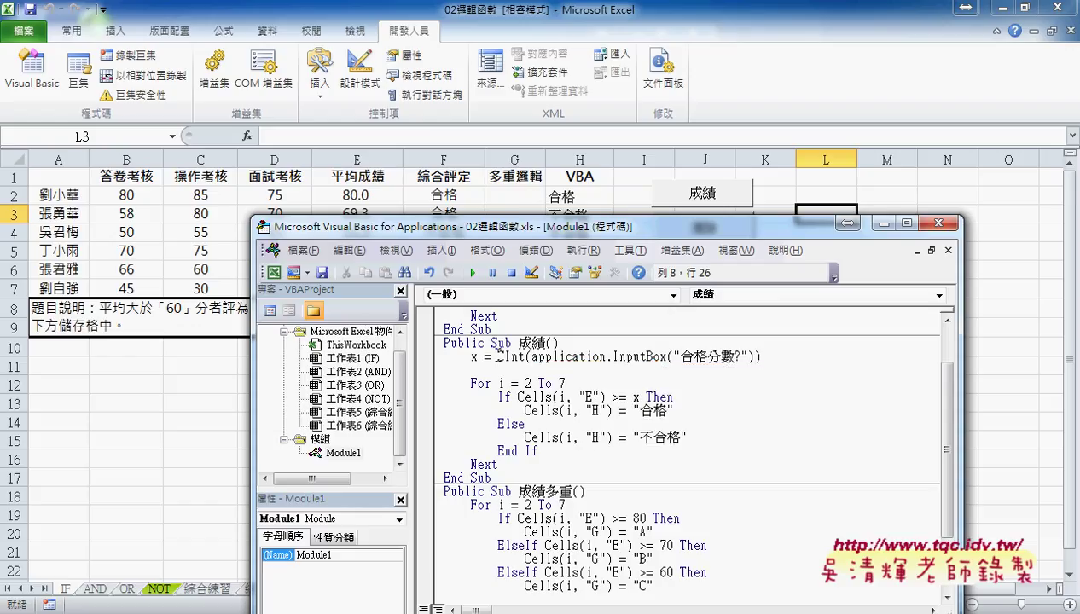
{"action": "left_click_drag", "start_coordinate": [497, 357], "coordinate": [530, 357]}
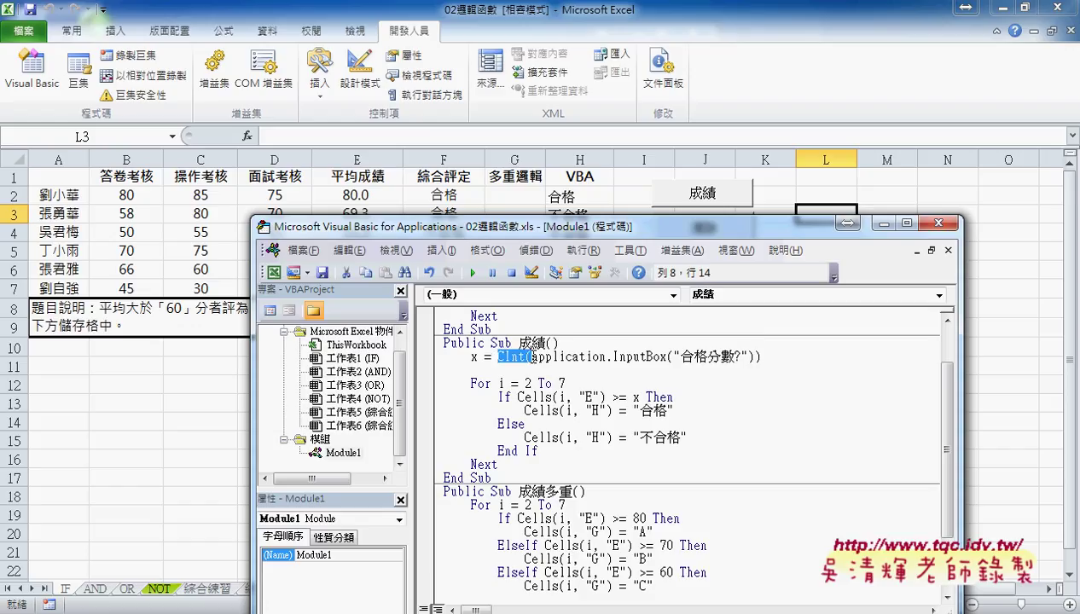
{"action": "key", "text": "ctrl+z"}
{"action": "key", "text": "End"}
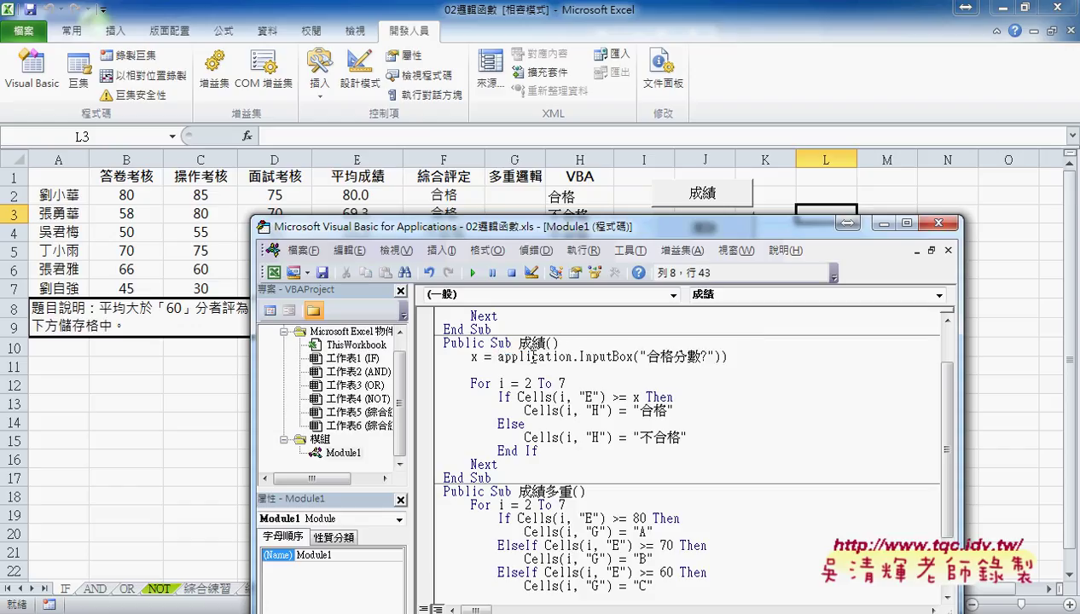
Cut the ("合格分數?")) prompt arguments from after InputBox.
{"action": "left_click_drag", "start_coordinate": [633, 356], "coordinate": [789, 359]}
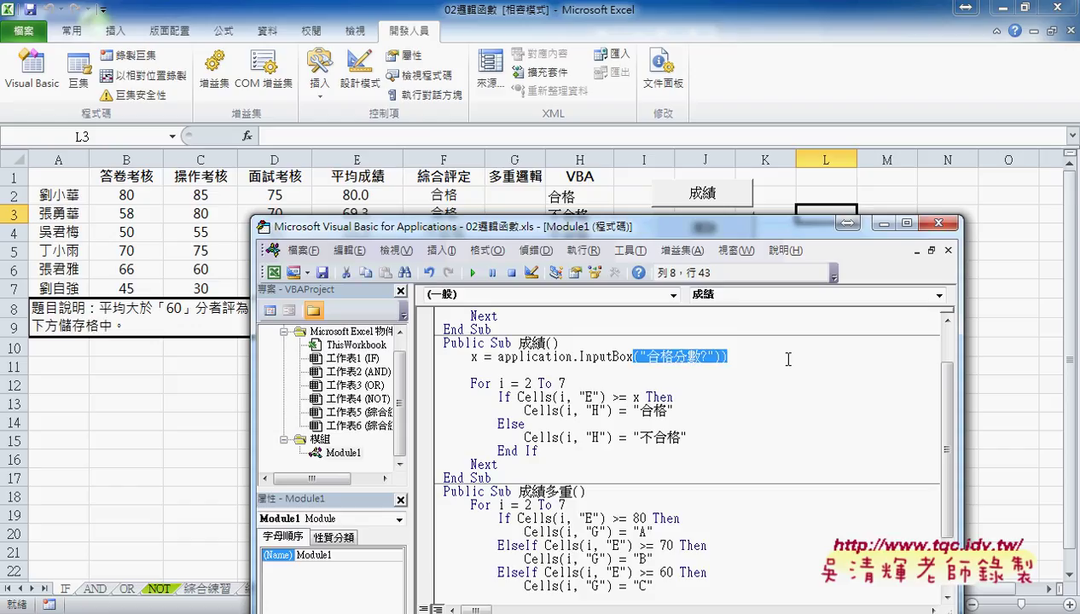
{"action": "right_click", "coordinate": [719, 356]}
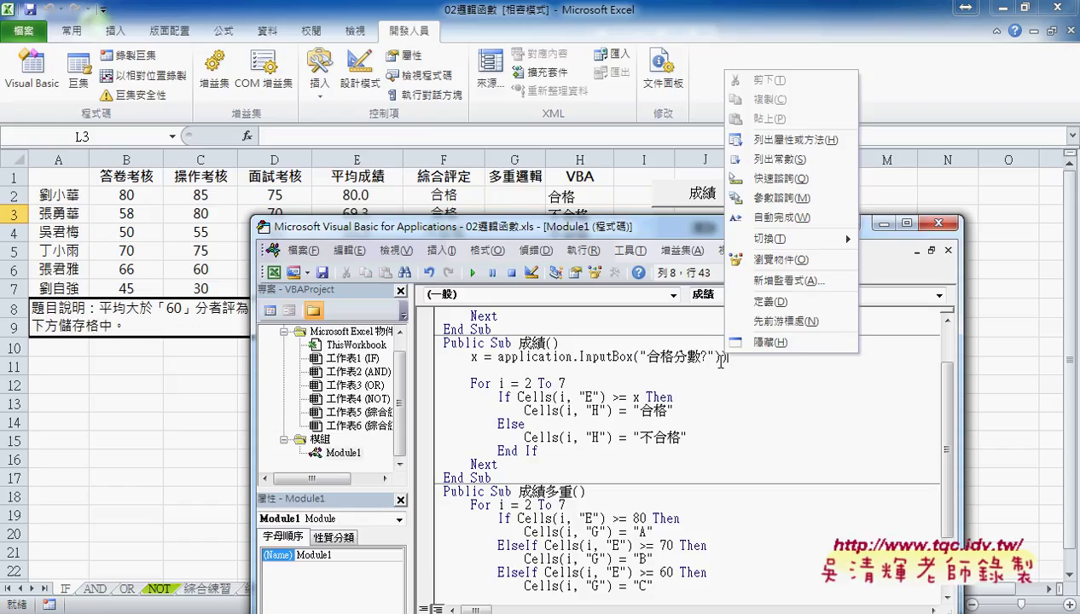
{"action": "left_click", "coordinate": [635, 356]}
{"action": "left_click_drag", "start_coordinate": [635, 357], "coordinate": [727, 362]}
{"action": "right_click", "coordinate": [697, 358]}
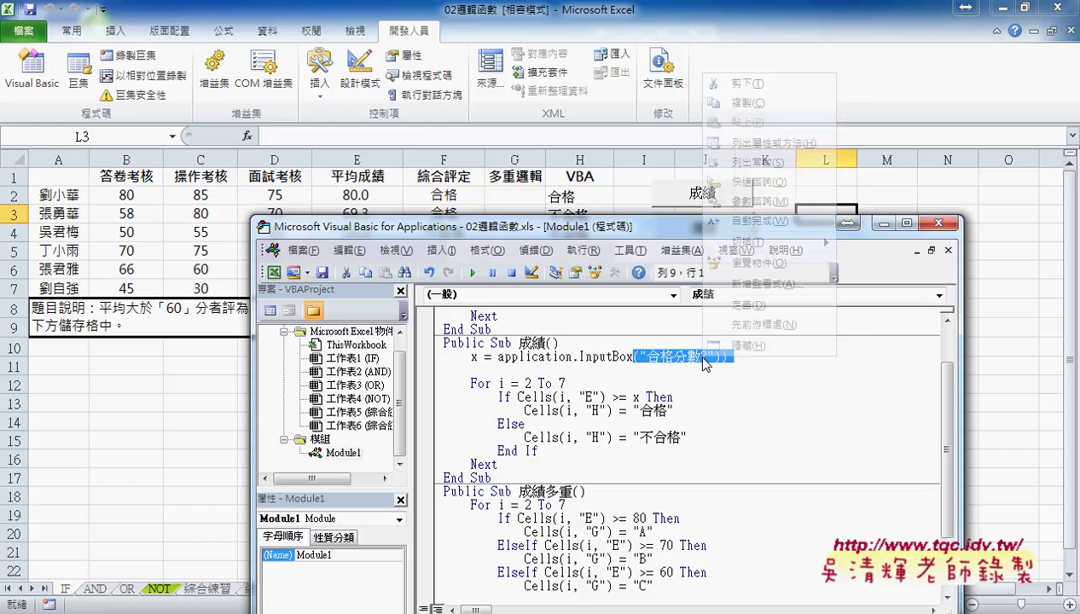
{"action": "left_click", "coordinate": [754, 89]}
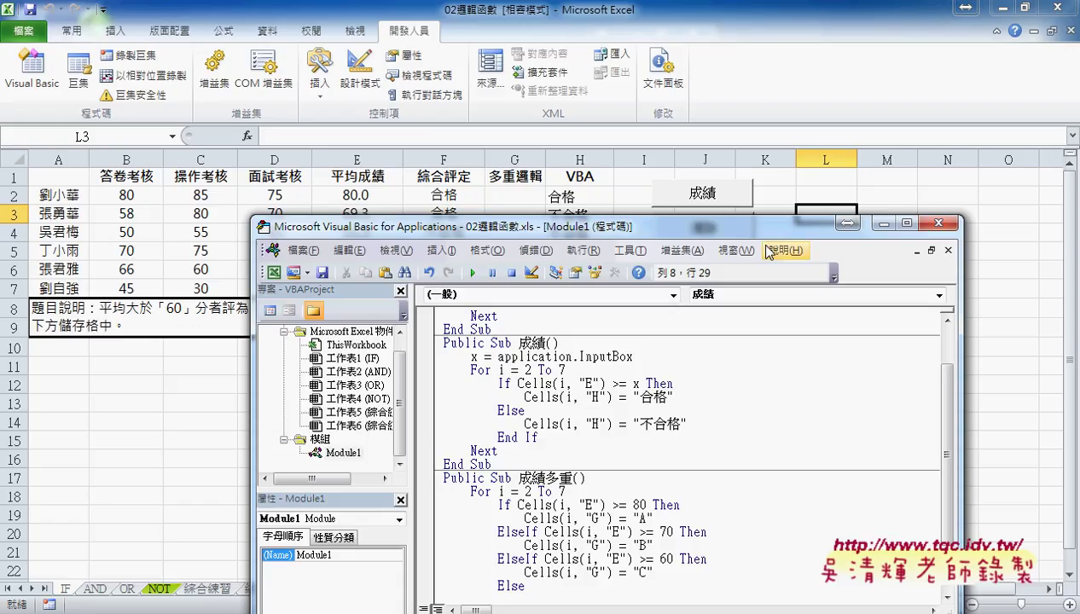
Retype the ("合格分數?") prompt after Application.InputBox.
{"action": "key", "text": "Return"}
{"action": "key", "text": "Up"}
{"action": "key", "text": "End"}
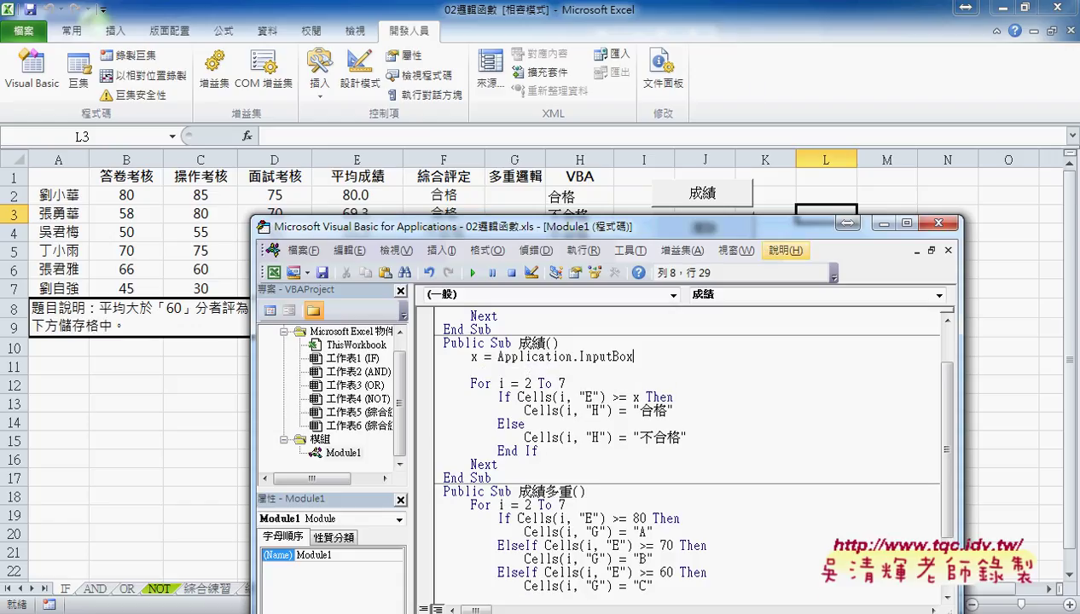
{"action": "type", "text": "("}
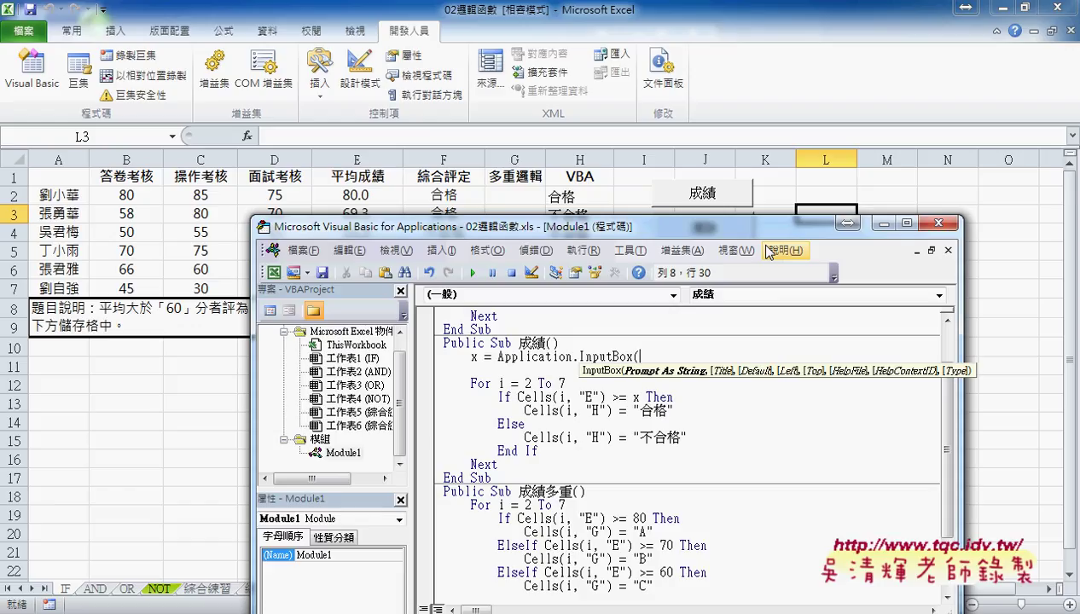
{"action": "type", "text": "(\"合格分數?\"))"}
{"action": "key", "text": "Return"}
Remove the extra parentheses and add a comma after the prompt argument.
{"action": "key", "text": "Up"}
{"action": "key", "text": "End"}
{"action": "key", "text": "Left"}
{"action": "key", "text": "Left"}
{"action": "key", "text": "Left"}
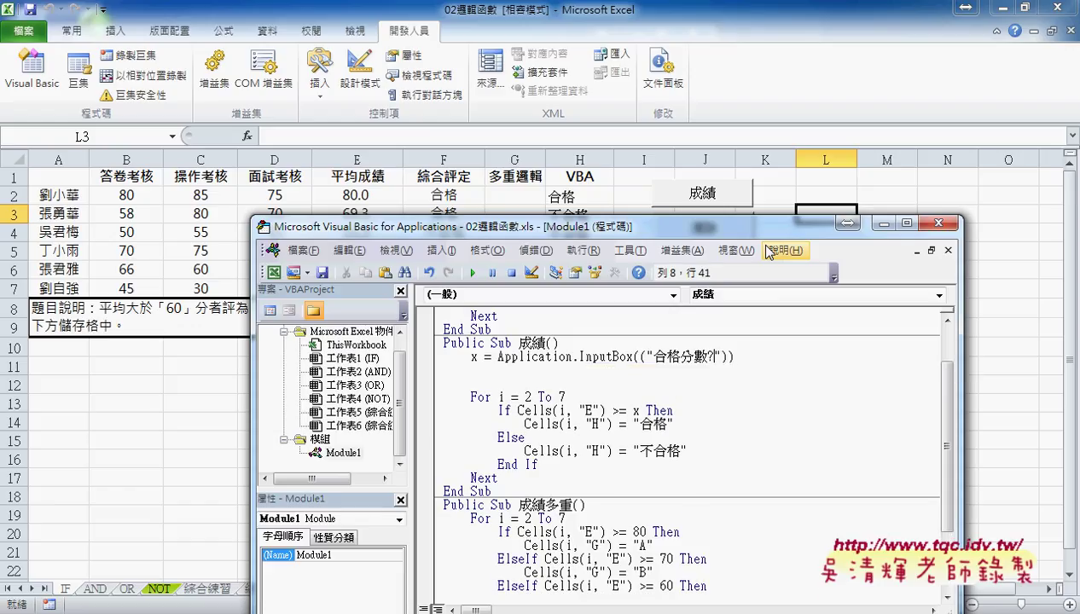
{"action": "key", "text": "Left"}
{"action": "key", "text": "Left"}
{"action": "key", "text": "Left"}
{"action": "key", "text": "Delete"}
{"action": "key", "text": "End"}
{"action": "key", "text": "Left"}
{"action": "key", "text": "Left"}
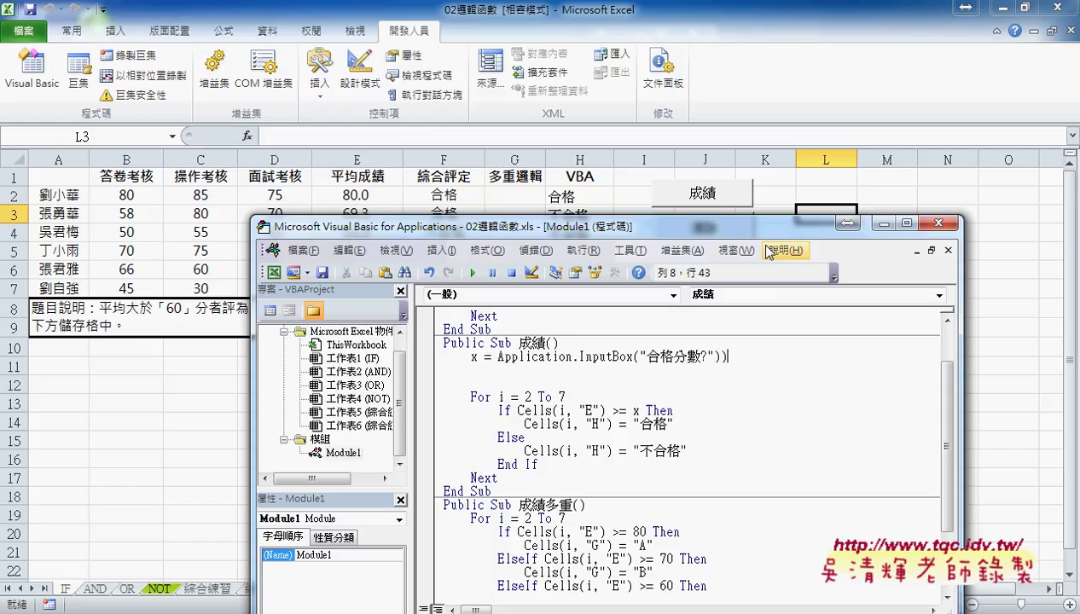
{"action": "key", "text": "Delete"}
{"action": "type", "text": ","}
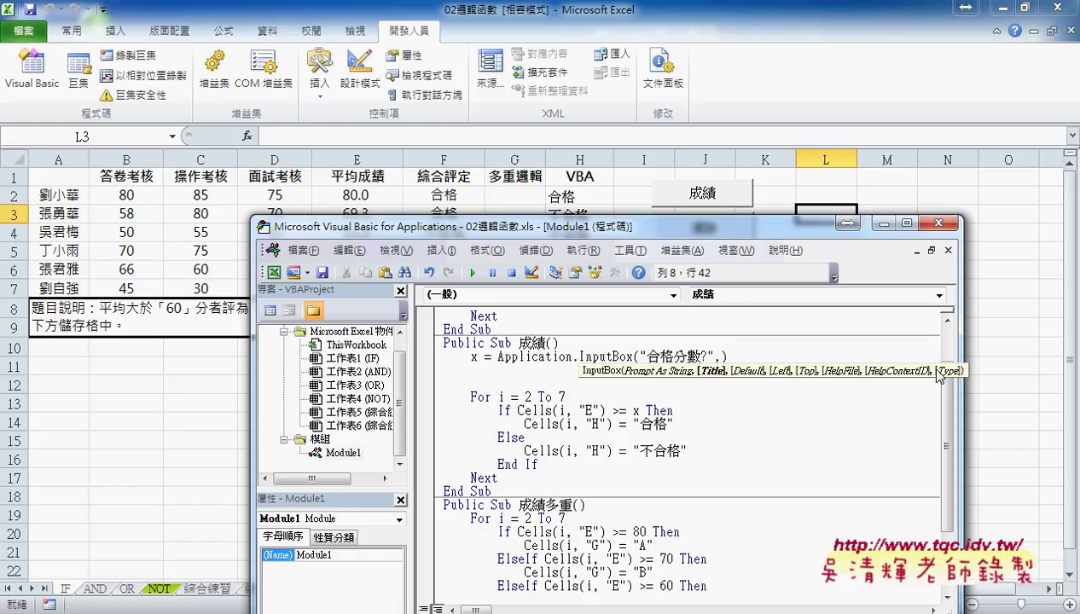
{"action": "left_click", "coordinate": [599, 351]}
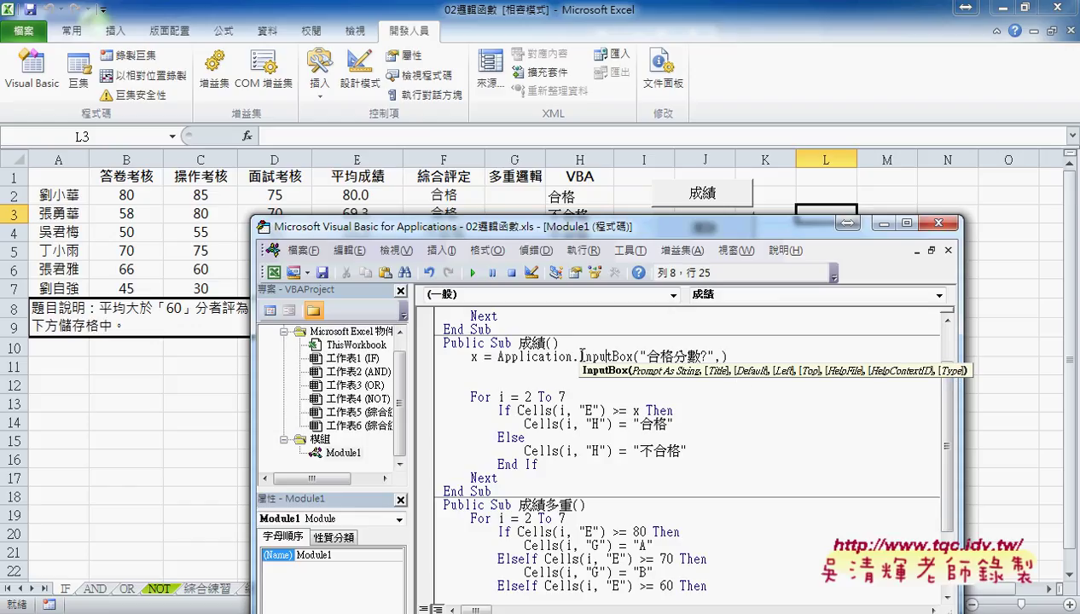
Check the InputBox Type values in Excel Help (1 = number, 2 = text), then close it.
{"action": "key", "text": "F1"}
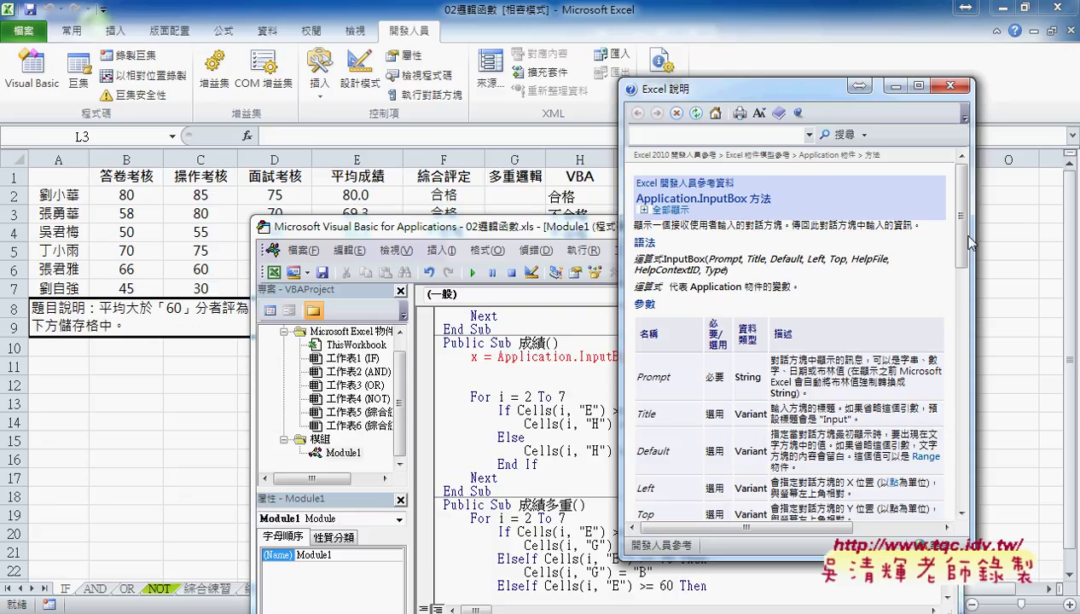
{"action": "left_click_drag", "start_coordinate": [971, 243], "coordinate": [969, 314]}
{"action": "left_click_drag", "start_coordinate": [662, 369], "coordinate": [642, 371]}
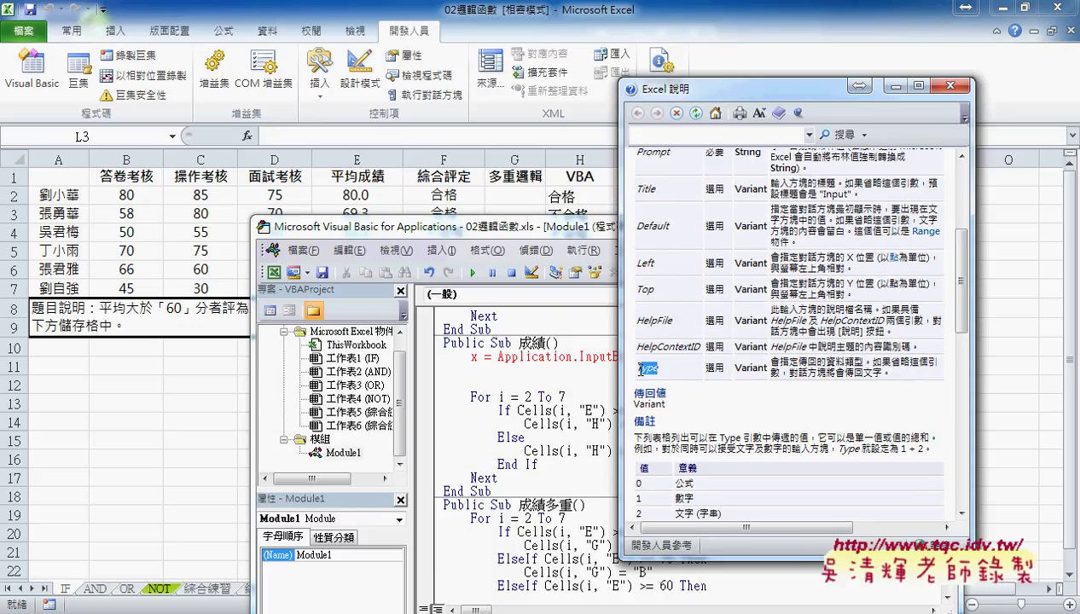
{"action": "left_click_drag", "start_coordinate": [957, 325], "coordinate": [958, 376]}
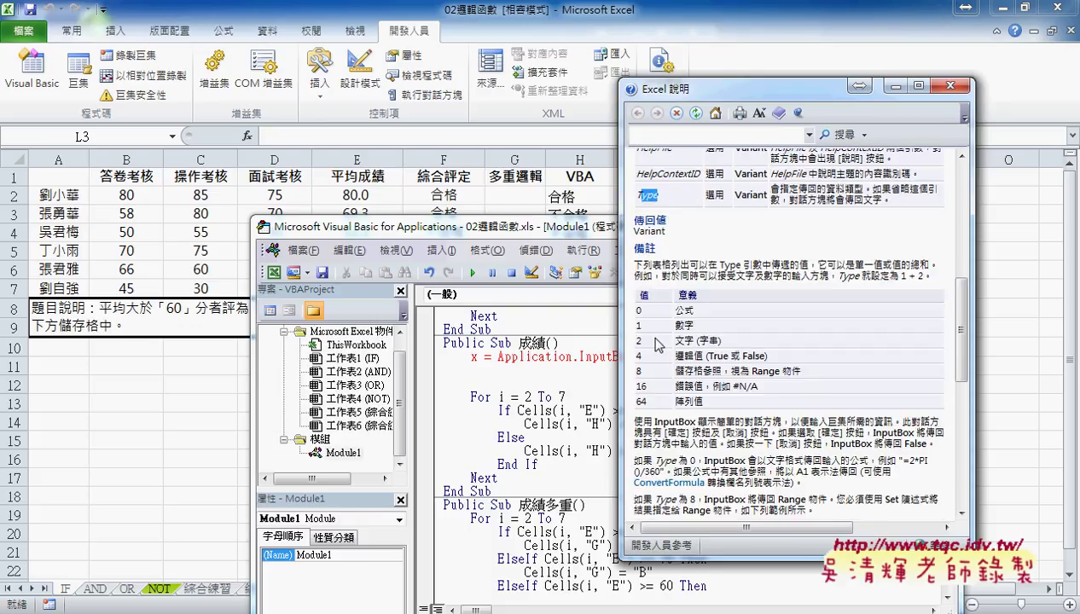
{"action": "double_click", "coordinate": [638, 327]}
{"action": "double_click", "coordinate": [639, 340]}
{"action": "left_click", "coordinate": [604, 354]}
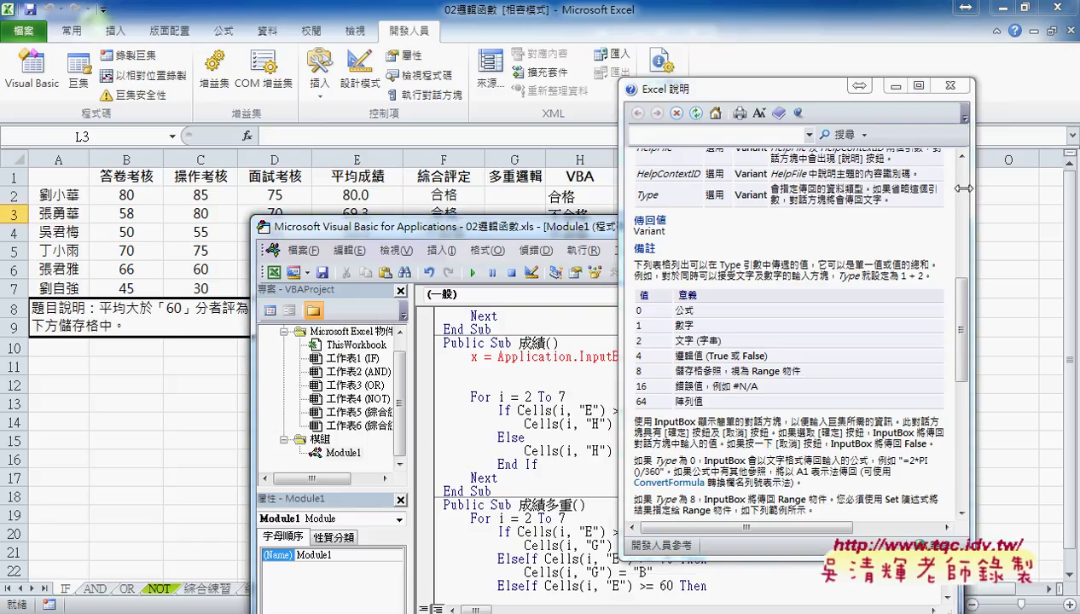
{"action": "left_click", "coordinate": [949, 86]}
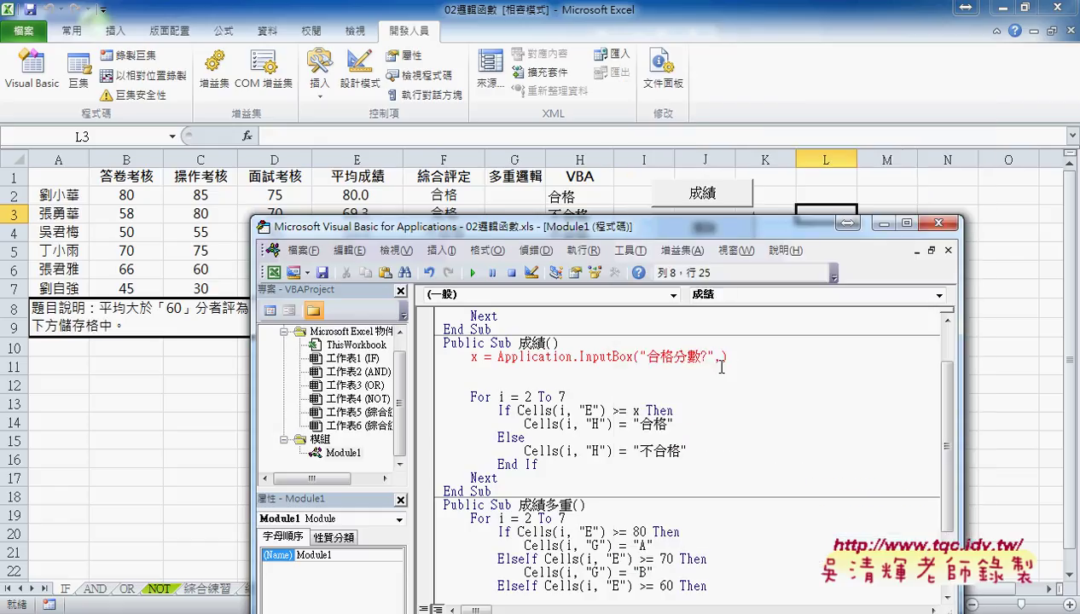
Add Type:=1 after the 合格分數? prompt so InputBox accepts only numbers.
{"action": "left_click", "coordinate": [721, 357]}
{"action": "type", "text": "t"}
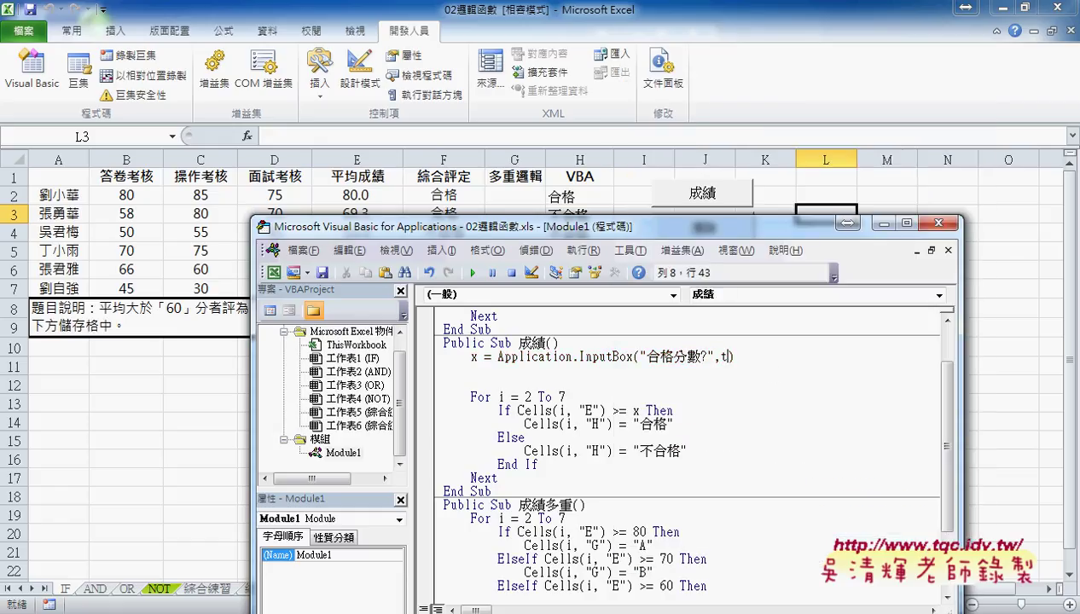
{"action": "type", "text": "ype"}
{"action": "type", "text": ":"}
{"action": "type", "text": "="}
{"action": "type", "text": "1"}
{"action": "key", "text": "Down"}
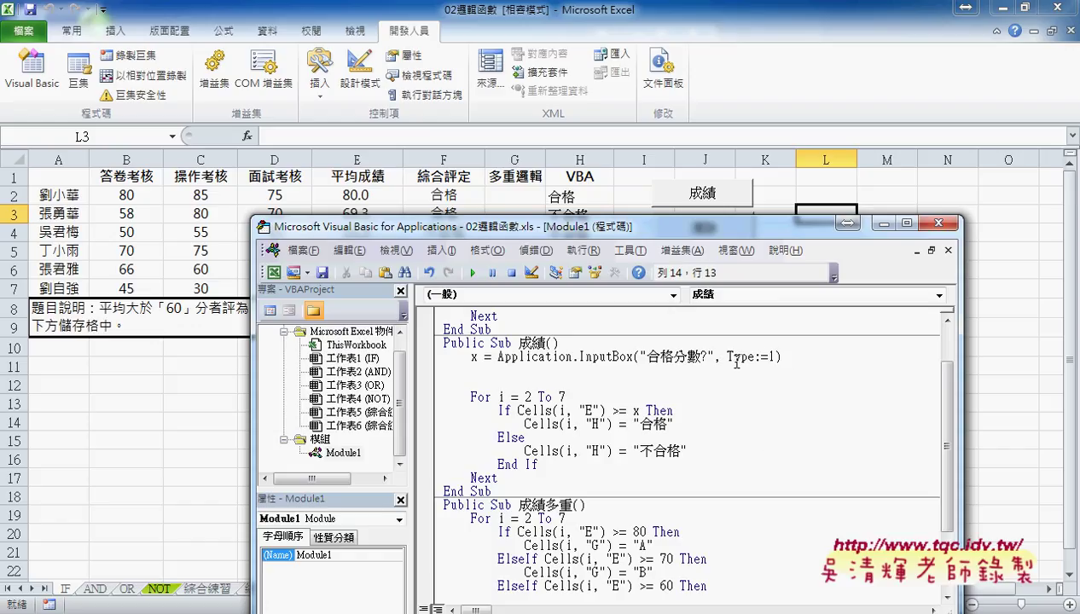
{"action": "left_click", "coordinate": [727, 354]}
{"action": "left_click_drag", "start_coordinate": [727, 354], "coordinate": [776, 355]}
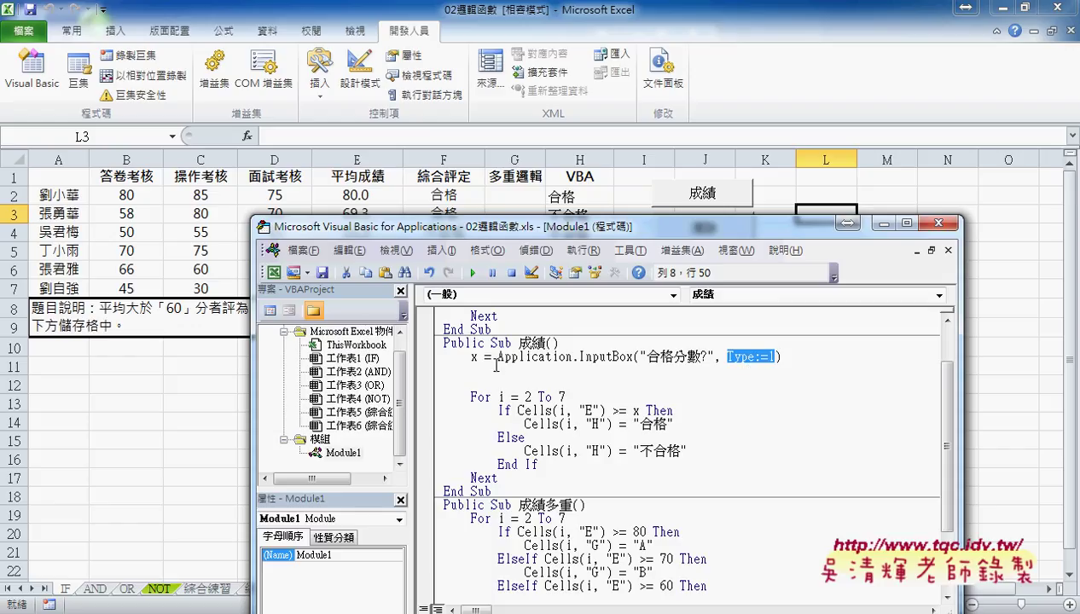
Break on the If Cells(i, "E") >= x line, underline Application and Type:=1, and run 成績.
{"action": "left_click", "coordinate": [430, 411]}
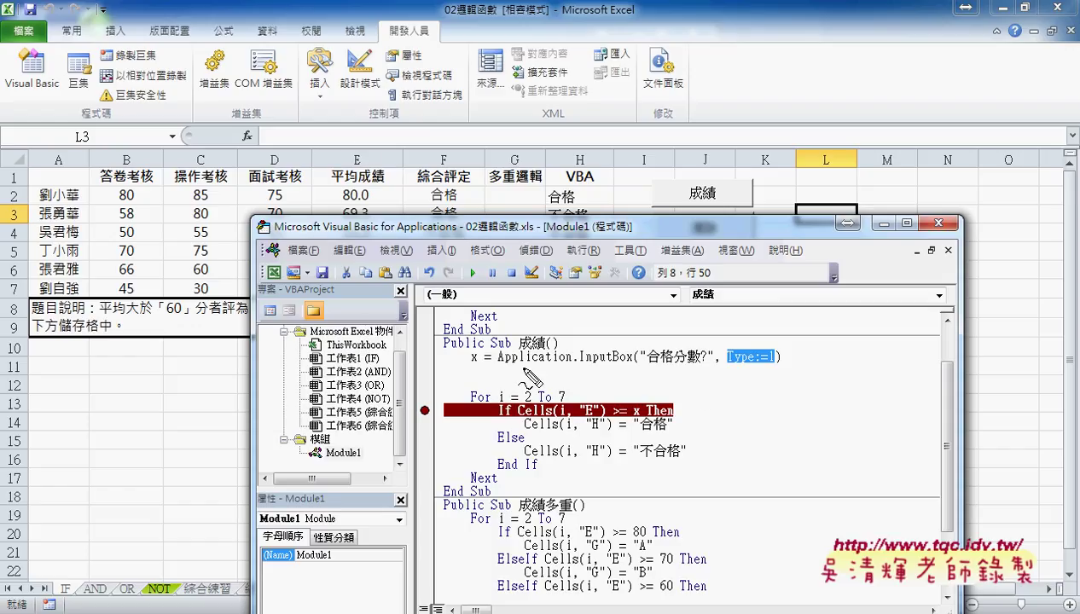
{"action": "left_click_drag", "start_coordinate": [502, 368], "coordinate": [577, 371]}
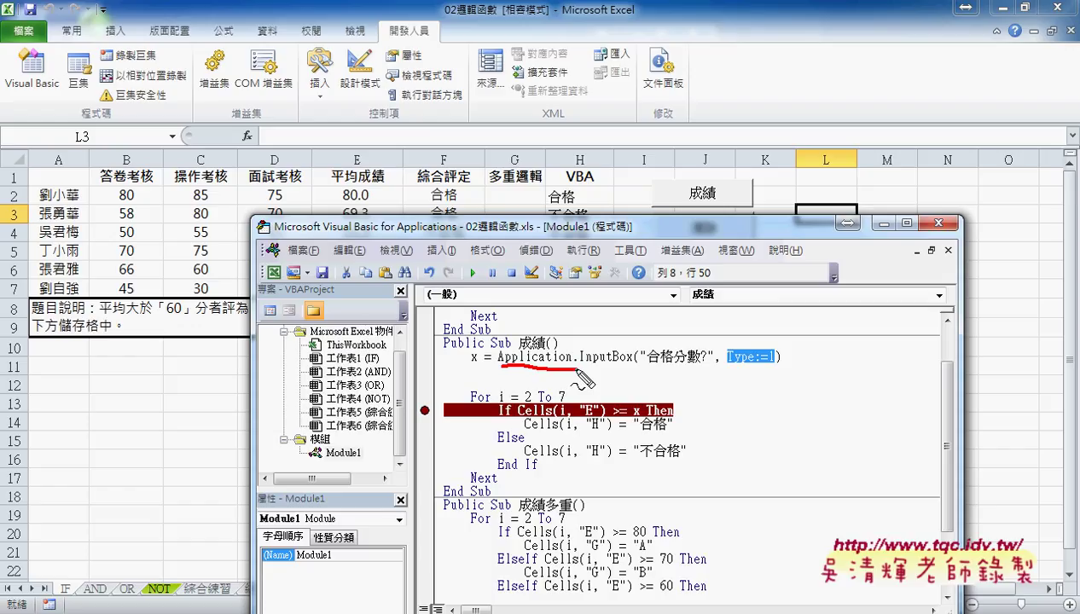
{"action": "left_click_drag", "start_coordinate": [717, 368], "coordinate": [778, 373]}
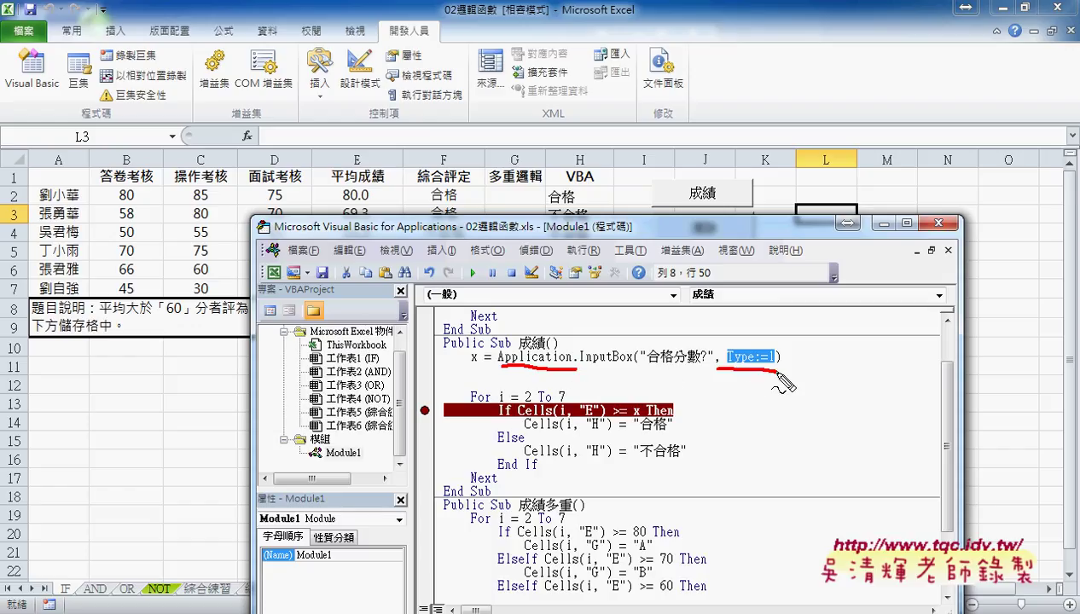
{"action": "key", "text": "Escape"}
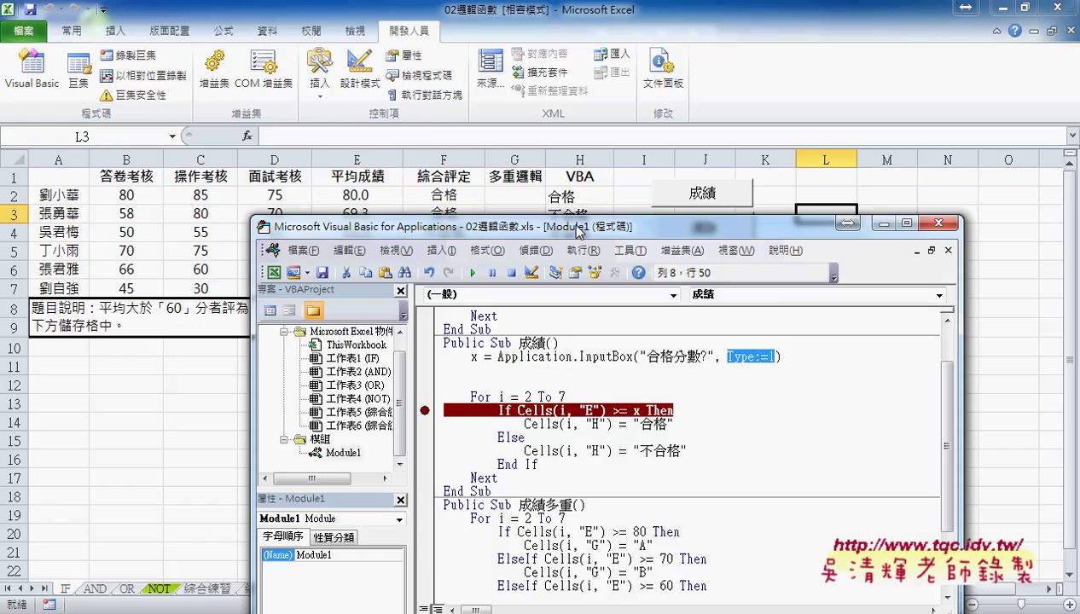
{"action": "left_click", "coordinate": [472, 273]}
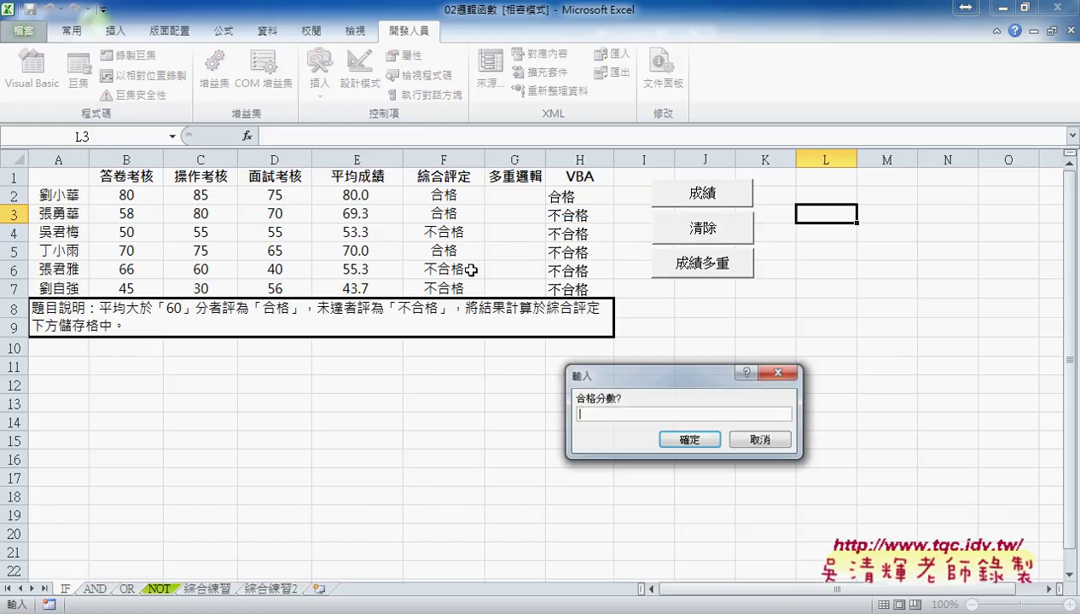
Move the prompt over the grade table and submit 八十 as the pass score.
{"action": "left_click_drag", "start_coordinate": [632, 381], "coordinate": [477, 286]}
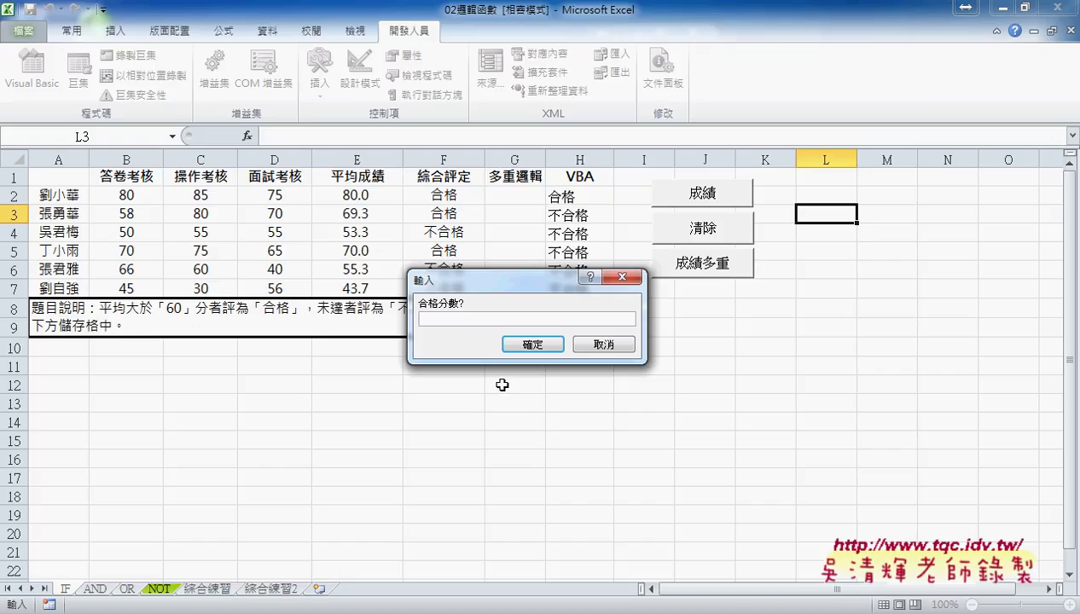
{"action": "type", "text": "60"}
{"action": "key", "text": "BackSpace"}
{"action": "key", "text": "BackSpace"}
{"action": "type", "text": "60"}
{"action": "key", "text": "BackSpace"}
{"action": "key", "text": "BackSpace"}
{"action": "type", "text": "八"}
{"action": "type", "text": "十"}
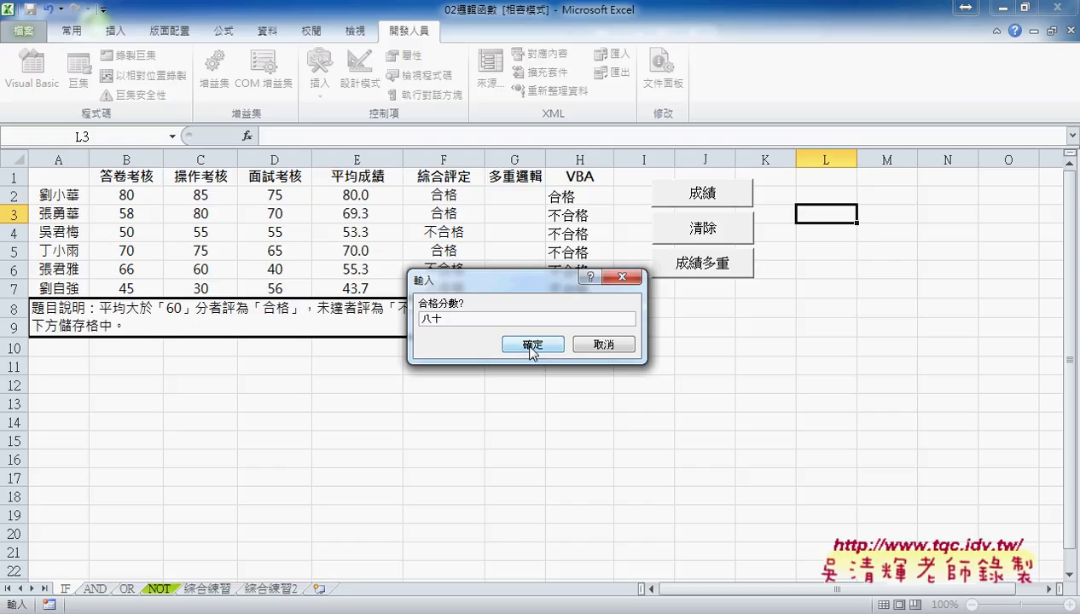
{"action": "left_click", "coordinate": [533, 345]}
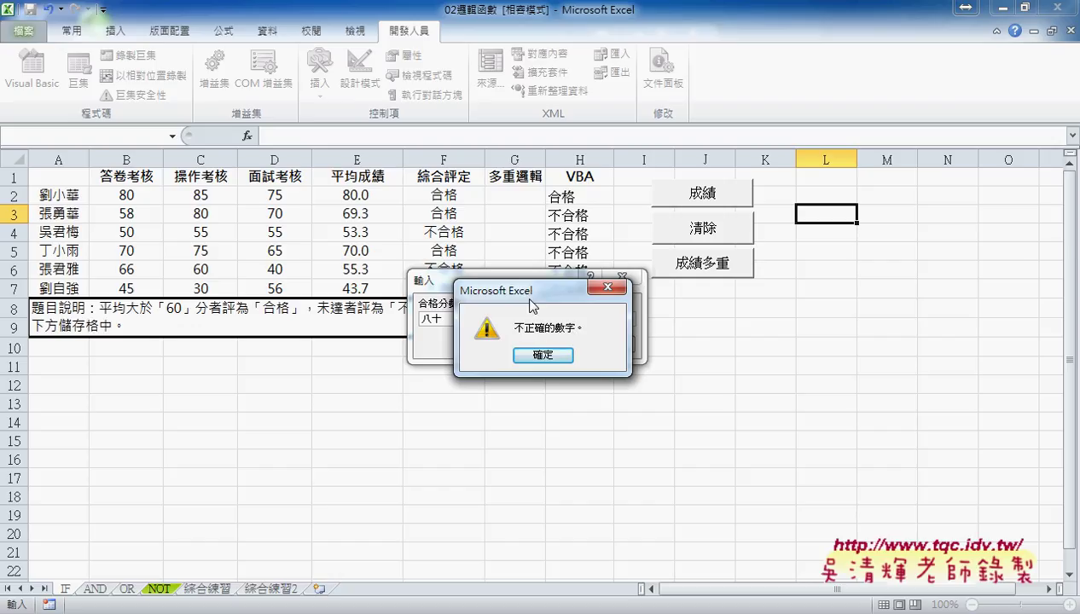
Dismiss the invalid-number warning and submit 80 as the pass score instead.
{"action": "left_click_drag", "start_coordinate": [526, 293], "coordinate": [486, 361]}
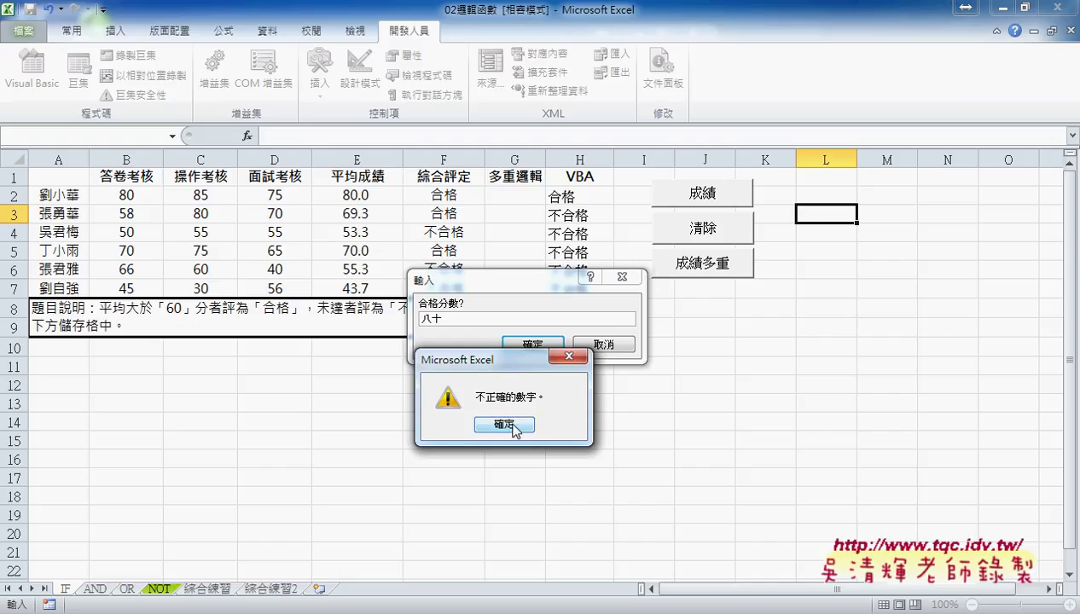
{"action": "left_click", "coordinate": [504, 423]}
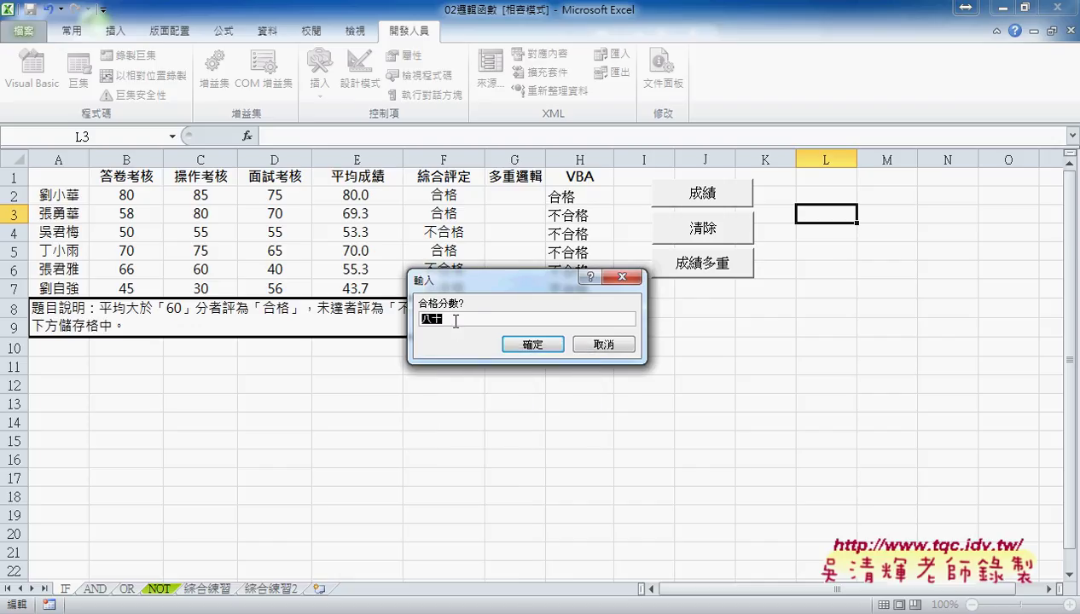
{"action": "key", "text": "BackSpace"}
{"action": "type", "text": "80"}
{"action": "left_click", "coordinate": [531, 343]}
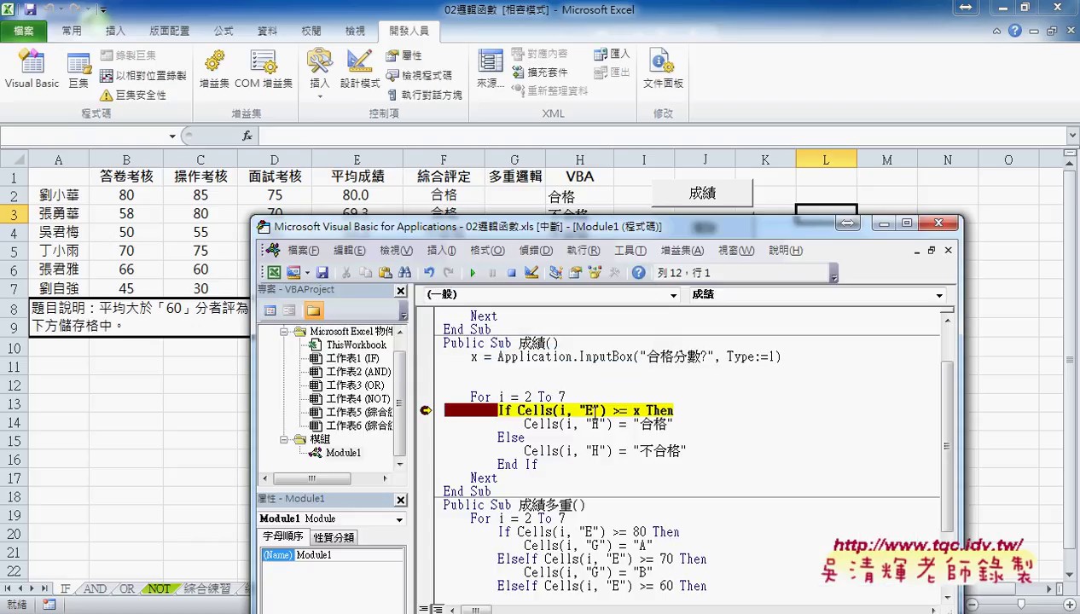
Check that x is 80, remove the If-line breakpoint, and let the macro finish.
{"action": "mouse_move", "coordinate": [474, 357]}
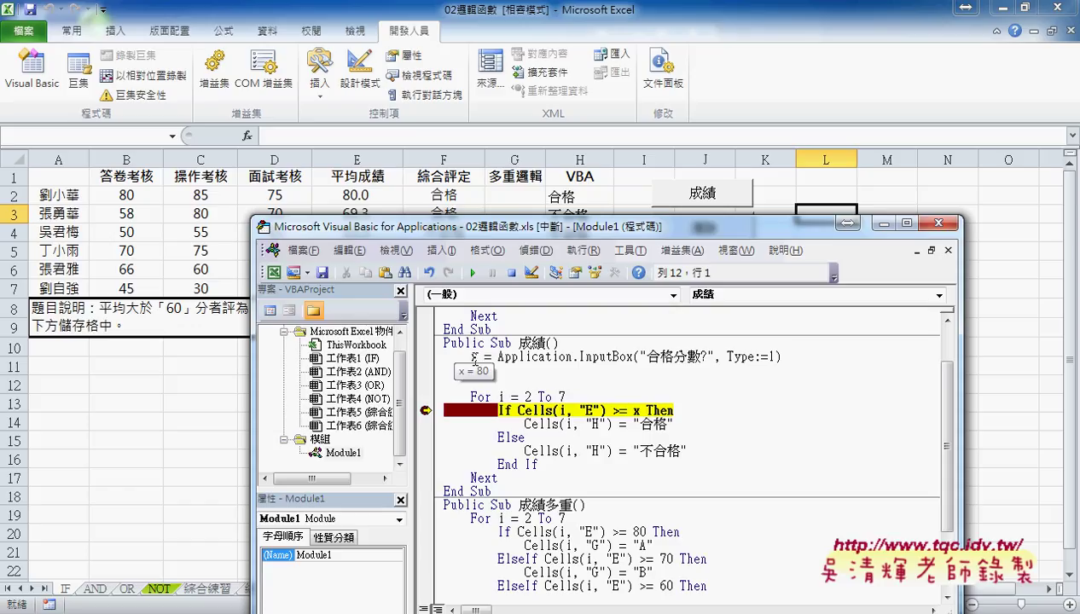
{"action": "left_click", "coordinate": [424, 411]}
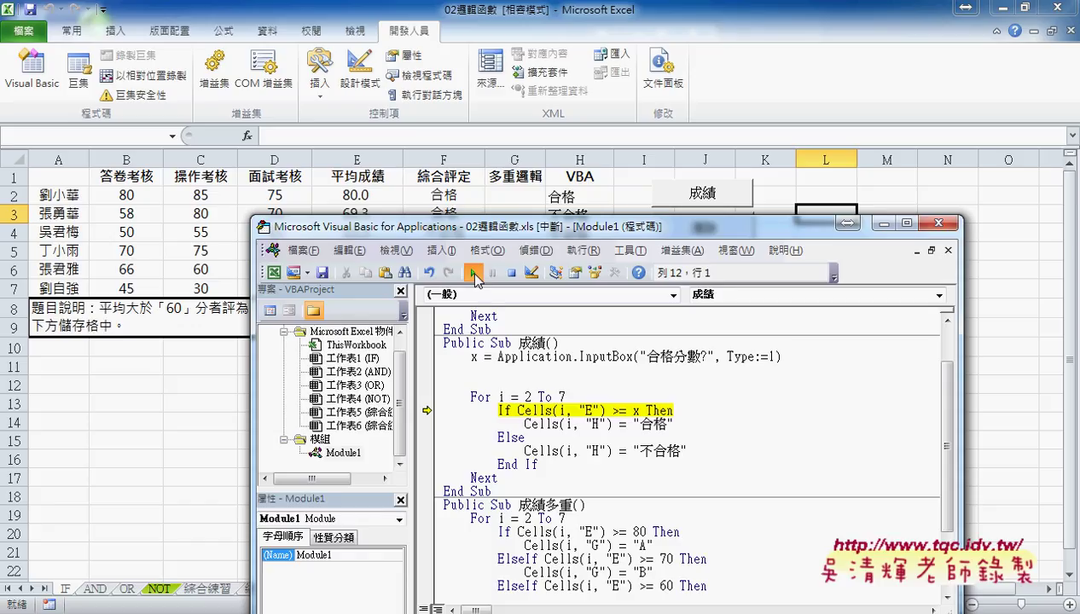
{"action": "left_click", "coordinate": [472, 272]}
{"action": "mouse_move", "coordinate": [506, 228]}
{"action": "left_mouse_down"}
{"action": "mouse_move", "coordinate": [513, 363]}
{"action": "mouse_move", "coordinate": [494, 196]}
{"action": "left_mouse_up"}
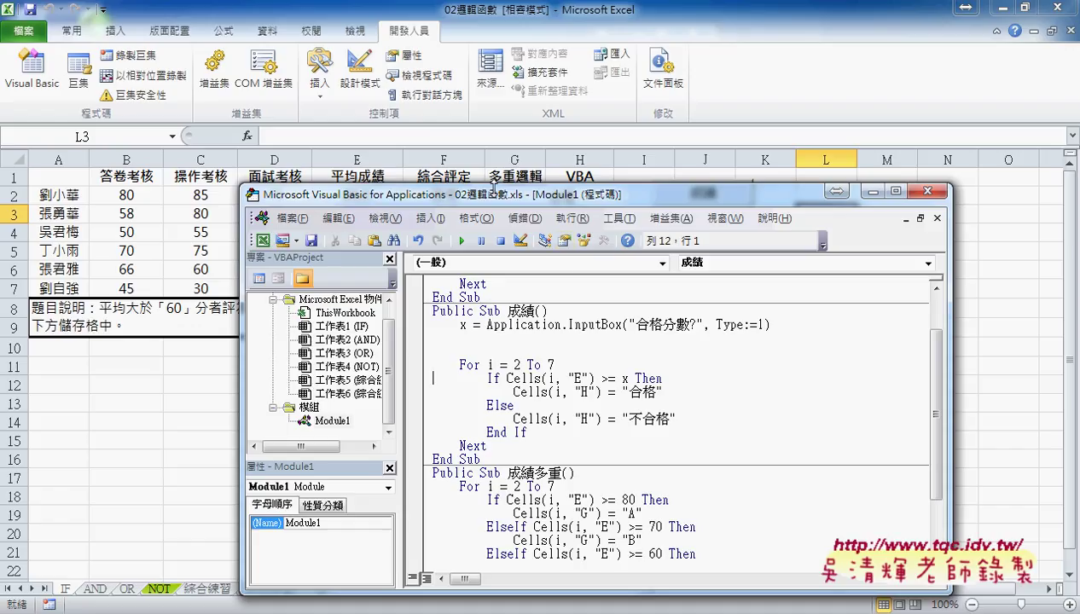
Point out Application.InputBox and Type:=1, copy the whole 成績 Sub, and switch to Google Docs.
{"action": "left_click_drag", "start_coordinate": [568, 325], "coordinate": [622, 320]}
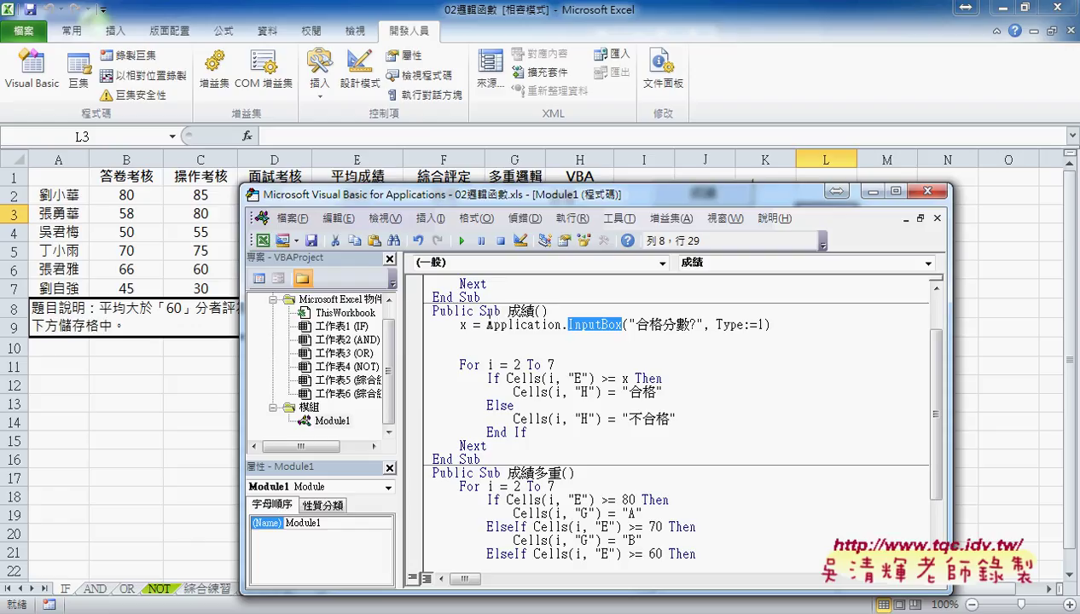
{"action": "left_click_drag", "start_coordinate": [487, 325], "coordinate": [568, 324]}
{"action": "left_click_drag", "start_coordinate": [717, 324], "coordinate": [765, 325]}
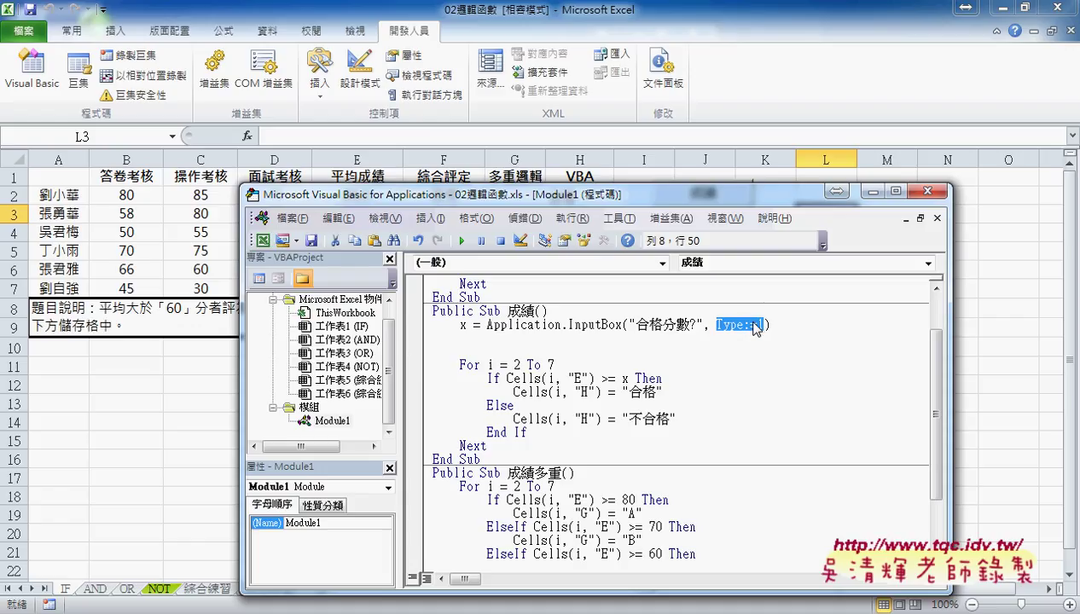
{"action": "left_click_drag", "start_coordinate": [494, 459], "coordinate": [430, 311]}
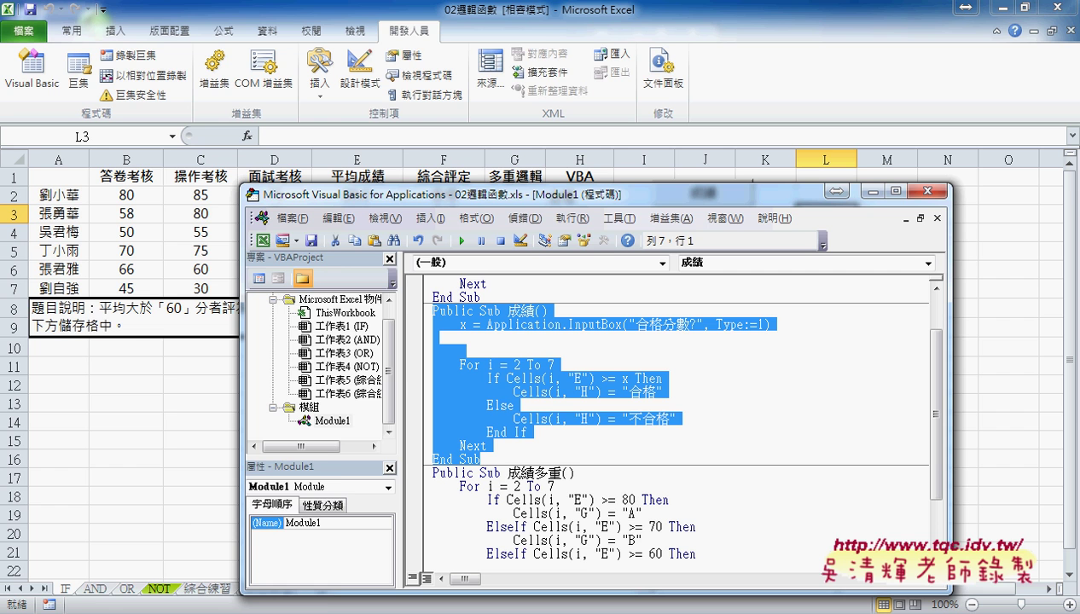
{"action": "left_click", "coordinate": [236, 566]}
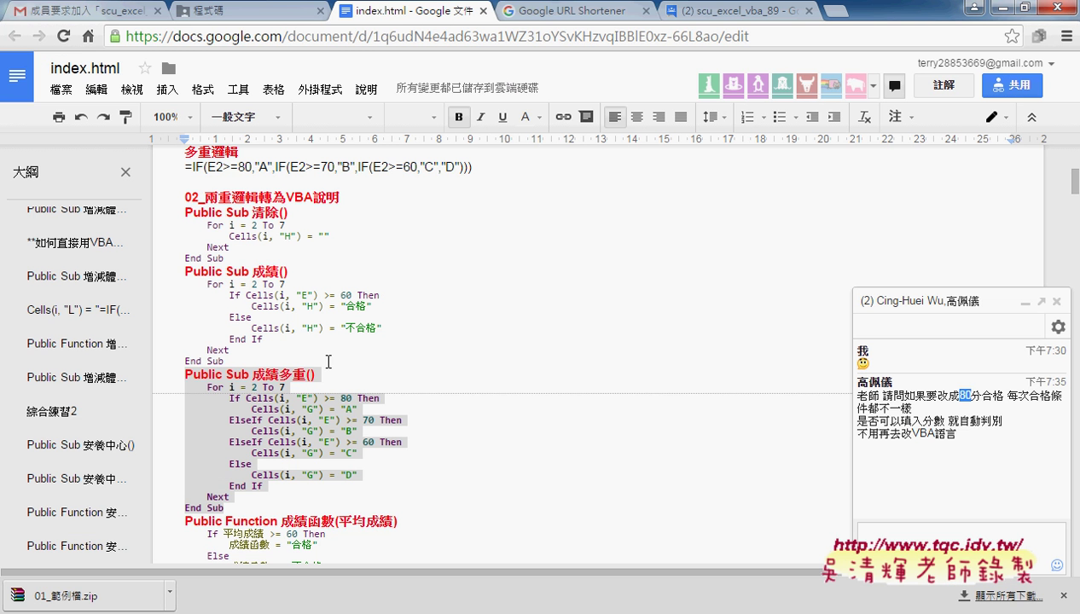
Paste the revised InputBox-based 成績 Sub on a new line below the original End Sub.
{"action": "left_click", "coordinate": [243, 362]}
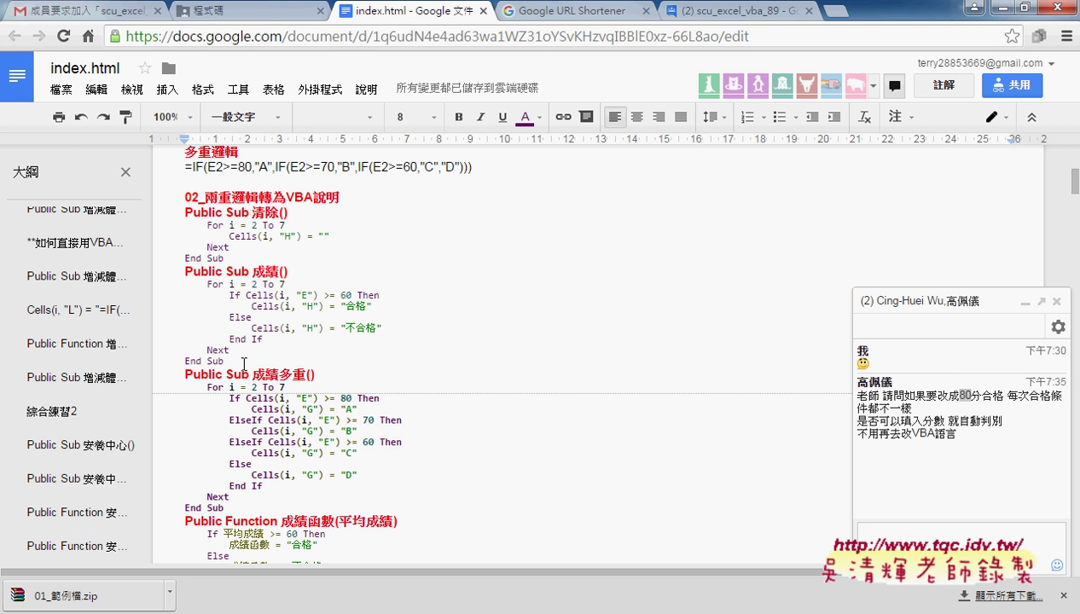
{"action": "key", "text": "Return"}
{"action": "type", "text": "Public Sub 成績()     x = Application.InputBox(\"合格分數?\", Type:=1)       For i = 2 To 7         If Cells(i, \"E\") >= x Then             Cells(i, \"H\") = \"合格\"         Else             Cells(i, \"H\") = \"不合格\"         End If     Next End Sub"}
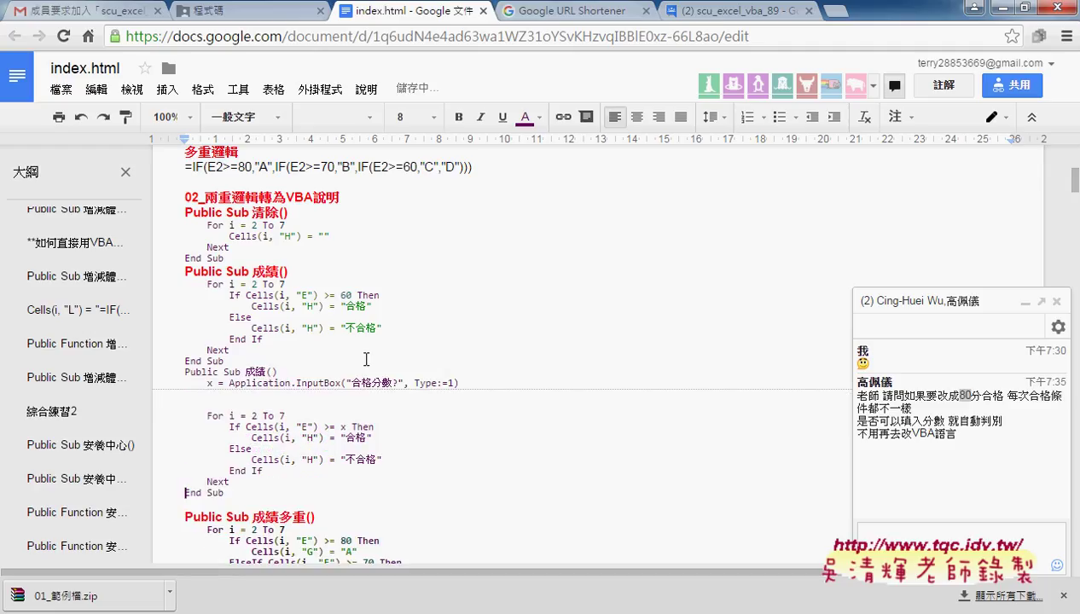
Add a '變化：' label line above the pasted code.
{"action": "key", "text": "Up"}
{"action": "key", "text": "Up"}
{"action": "key", "text": "Up"}
{"action": "key", "text": "Up"}
{"action": "key", "text": "Up"}
{"action": "key", "text": "Up"}
{"action": "key", "text": "Up"}
{"action": "key", "text": "Up"}
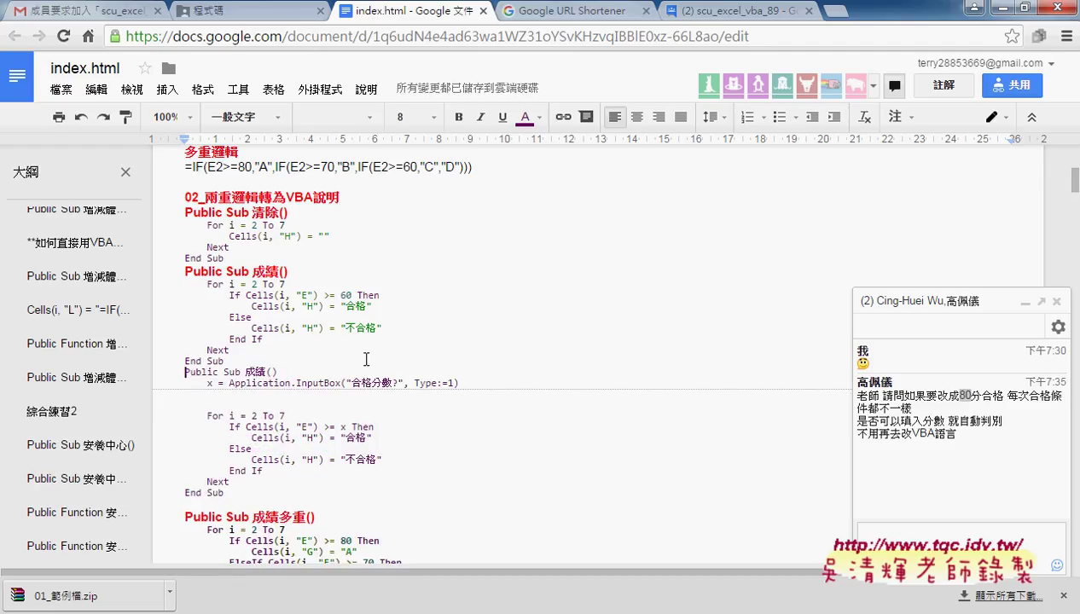
{"action": "key", "text": "Return"}
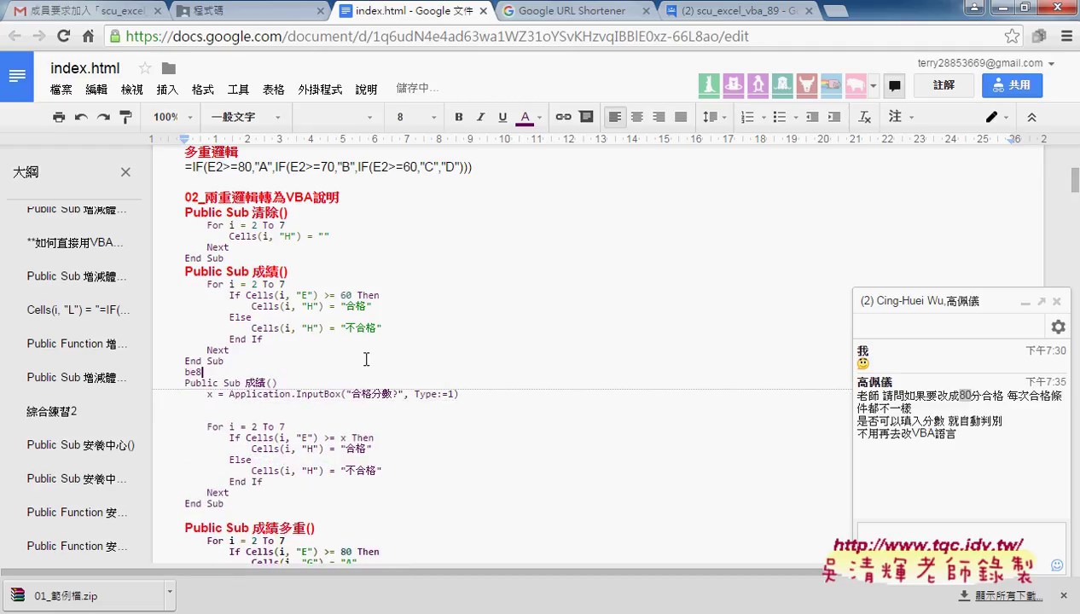
{"action": "type", "text": "變"}
{"action": "type", "text": "ㄏ"}
{"action": "type", "text": "ㄨㄚ化"}
{"action": "type", "text": "："}
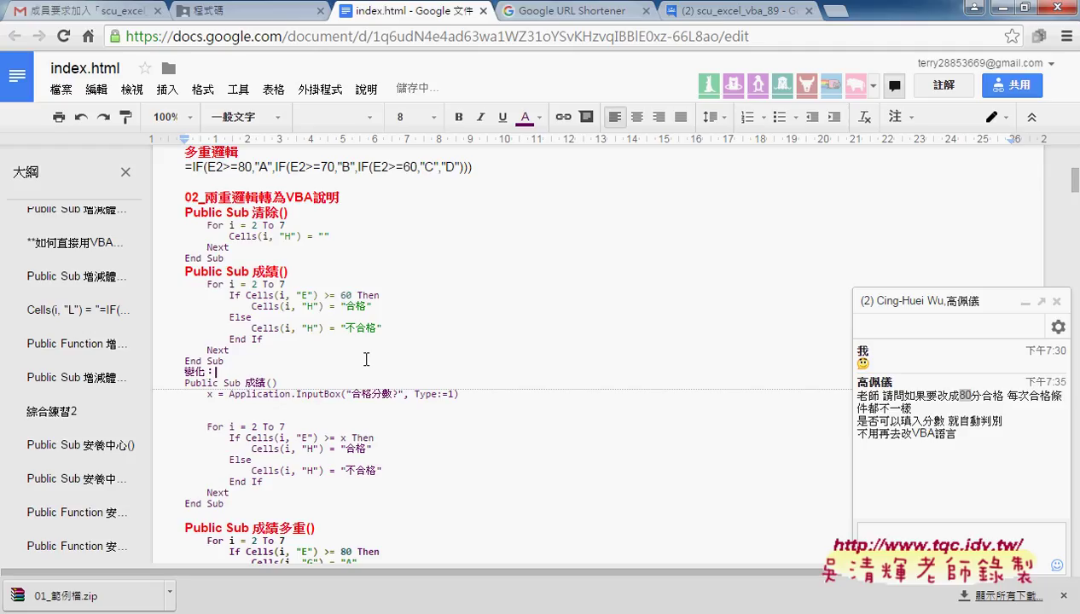